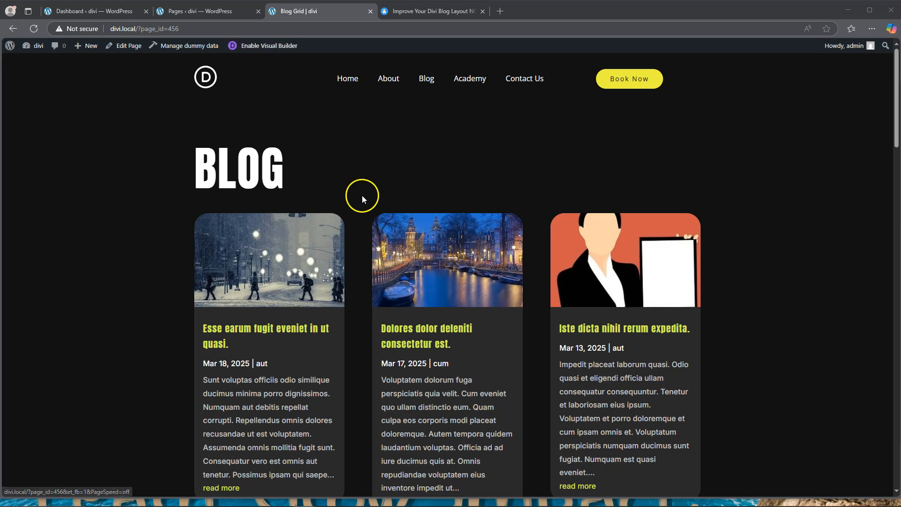
Examine the card heights and row alignment in the Blog page's three-column post grid, down to the older entries link
scroll(362, 202, down, 1)
scroll(362, 202, down, 2)
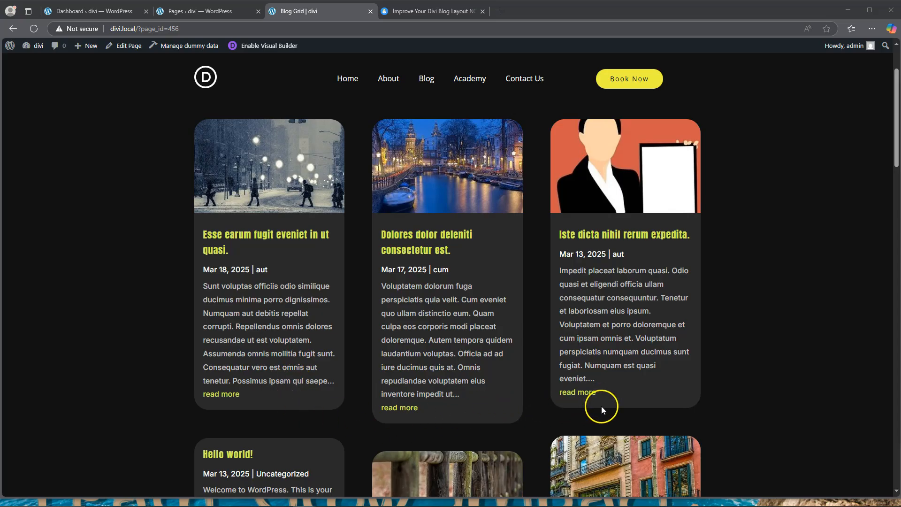
scroll(473, 359, down, 4)
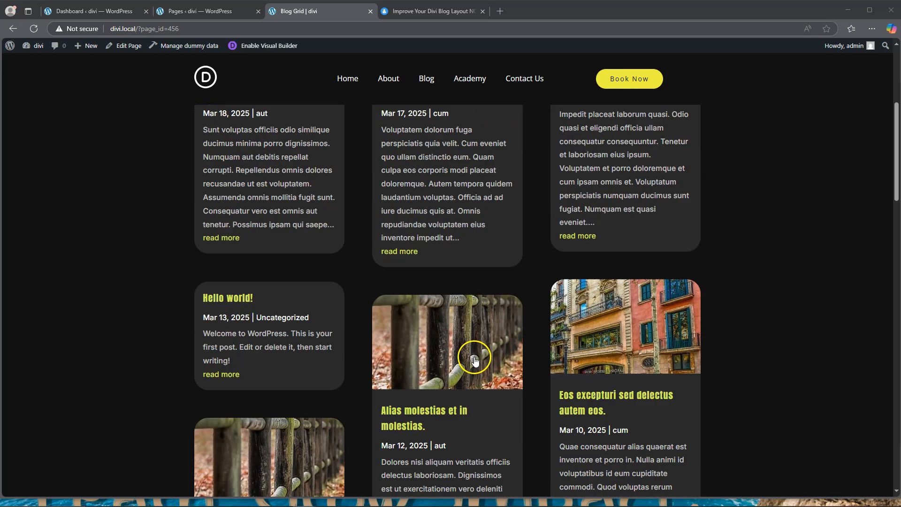
scroll(475, 360, up, 3)
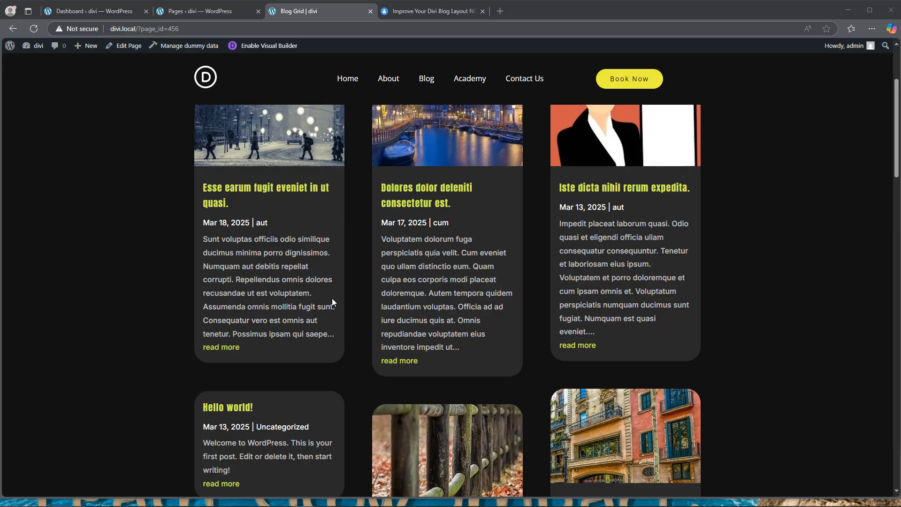
scroll(332, 297, down, 4)
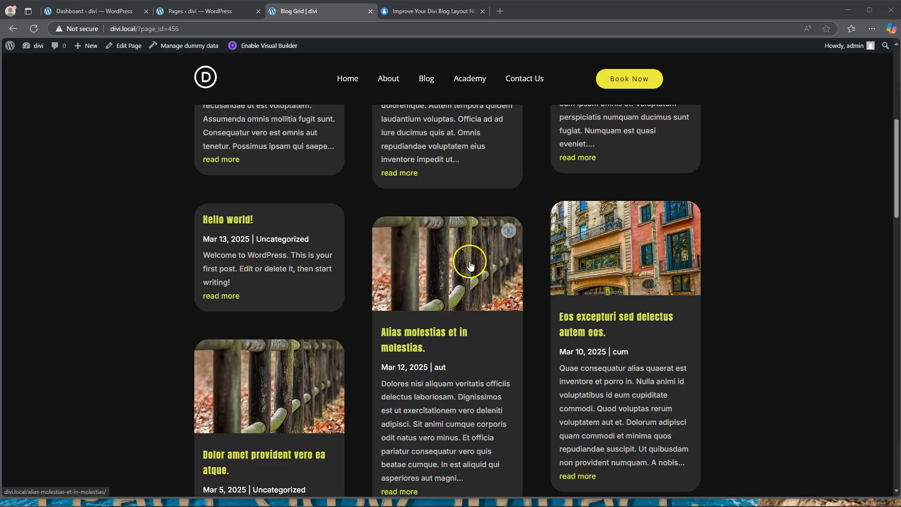
scroll(470, 265, down, 2)
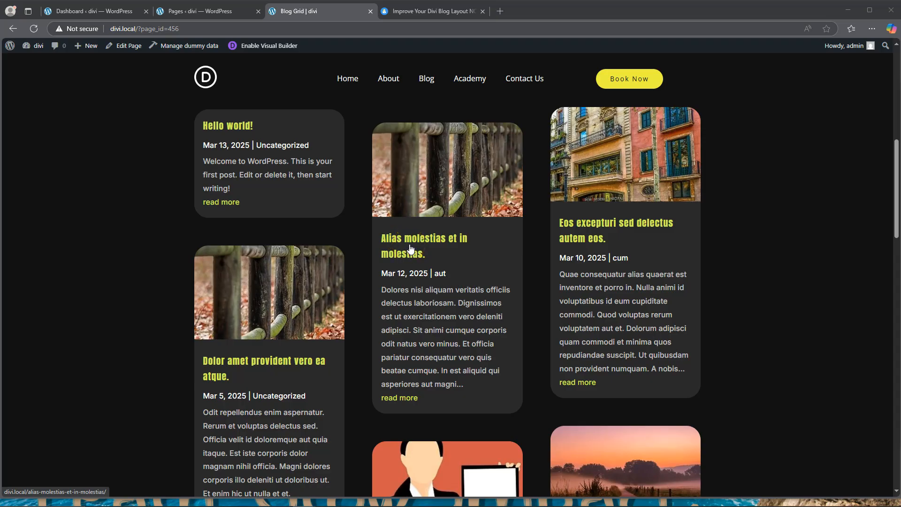
scroll(409, 272, down, 6)
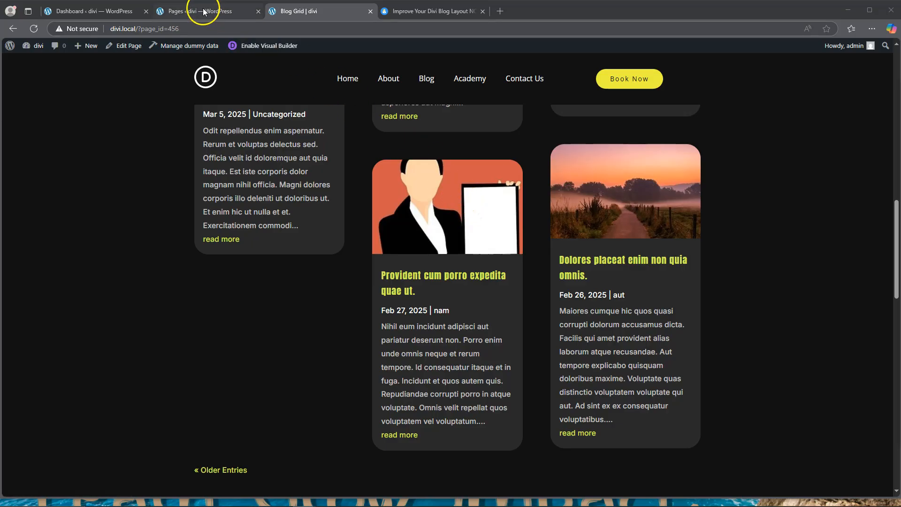
scroll(372, 177, up, 8)
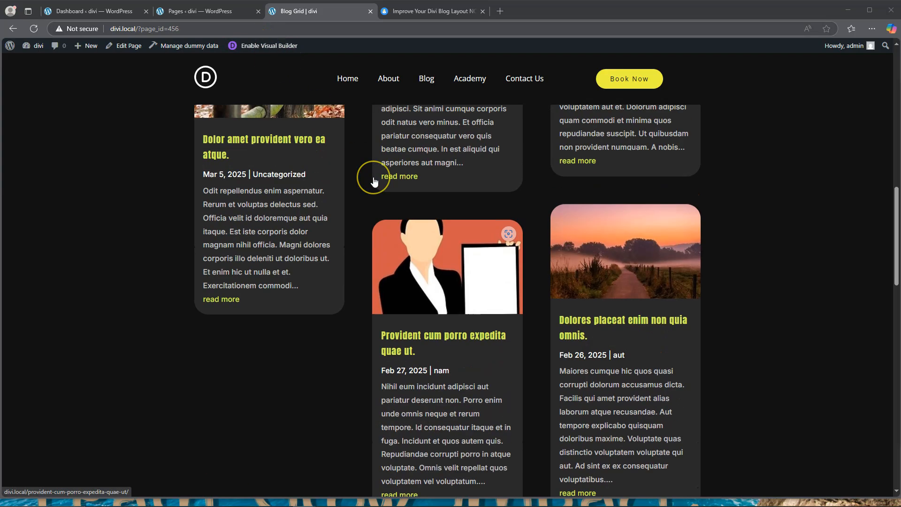
scroll(374, 182, up, 7)
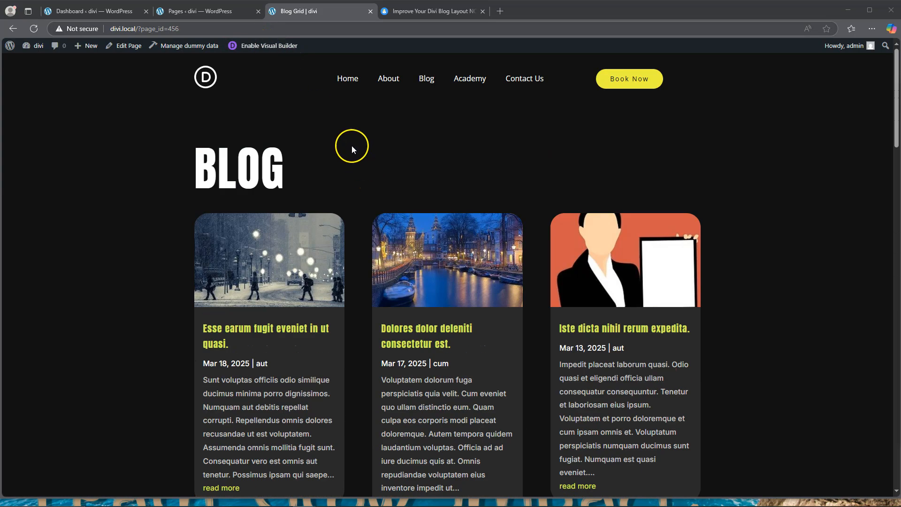
Enable the Visual Builder for the Blog Grid page
click(262, 47)
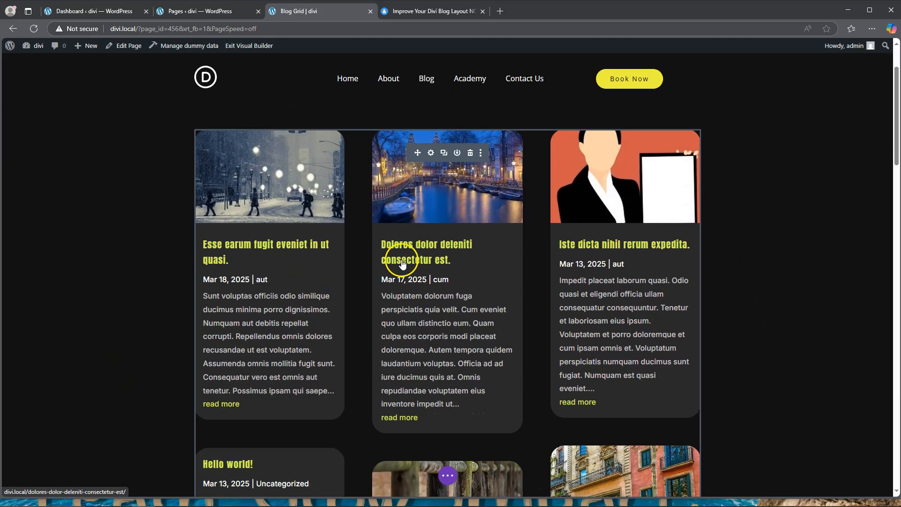
scroll(314, 290, down, 1)
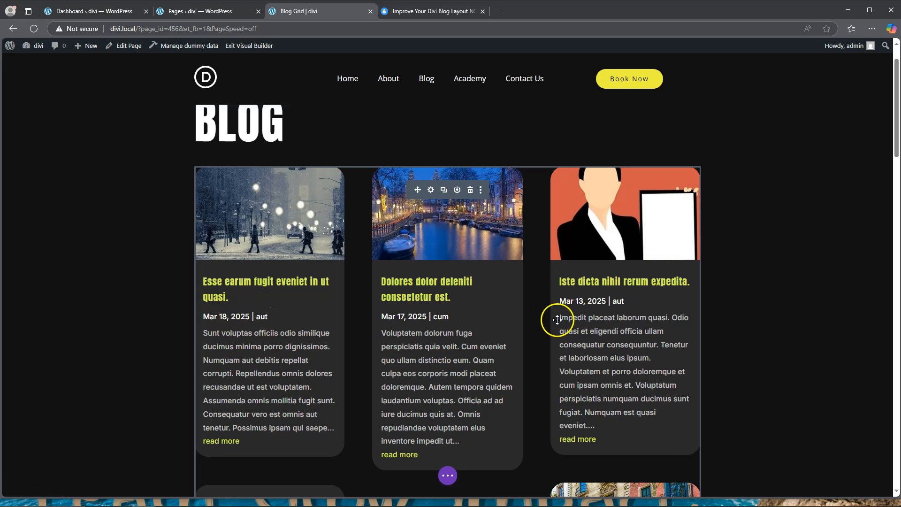
scroll(403, 298, up, 1)
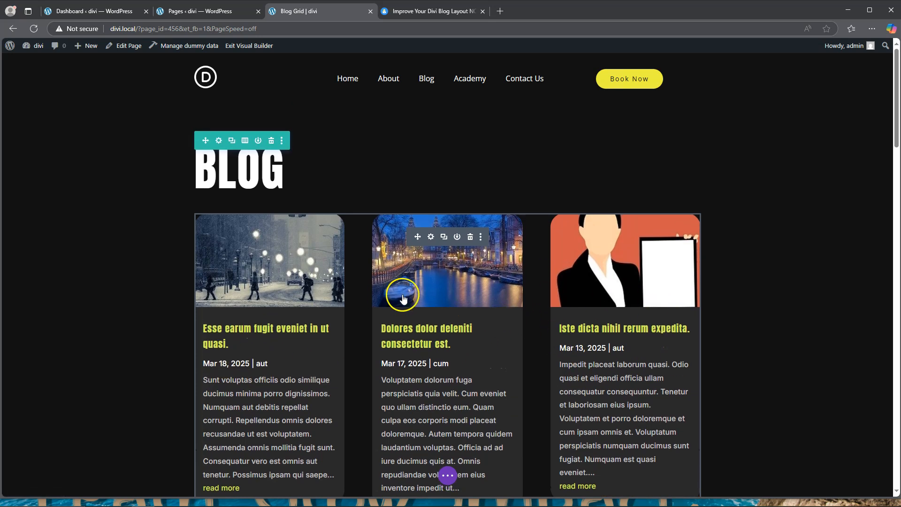
Turn on Equalize Column Heights in the blog row's sizing settings, save, and check the post cards
click(218, 140)
click(772, 164)
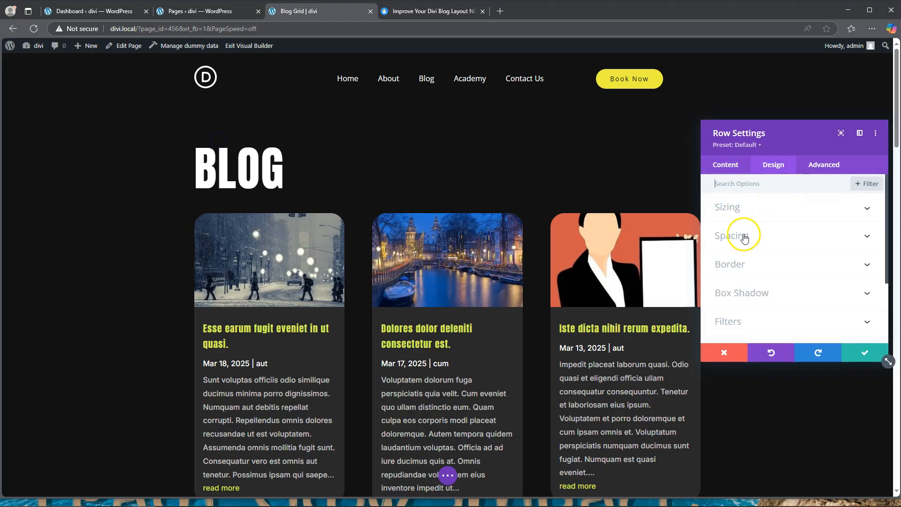
click(743, 216)
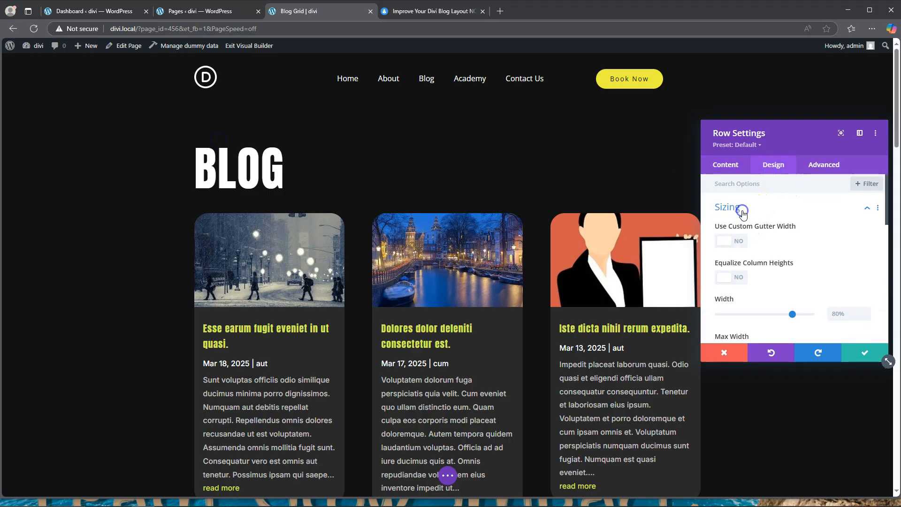
click(729, 279)
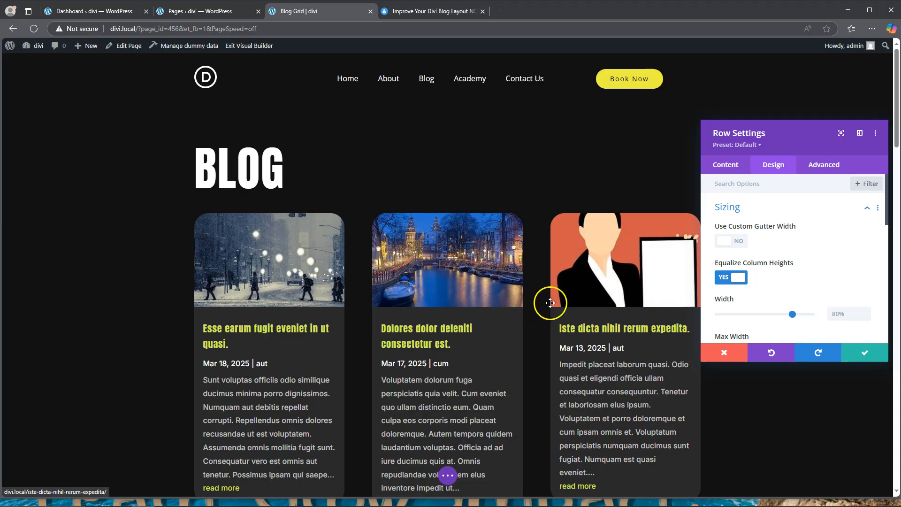
click(864, 353)
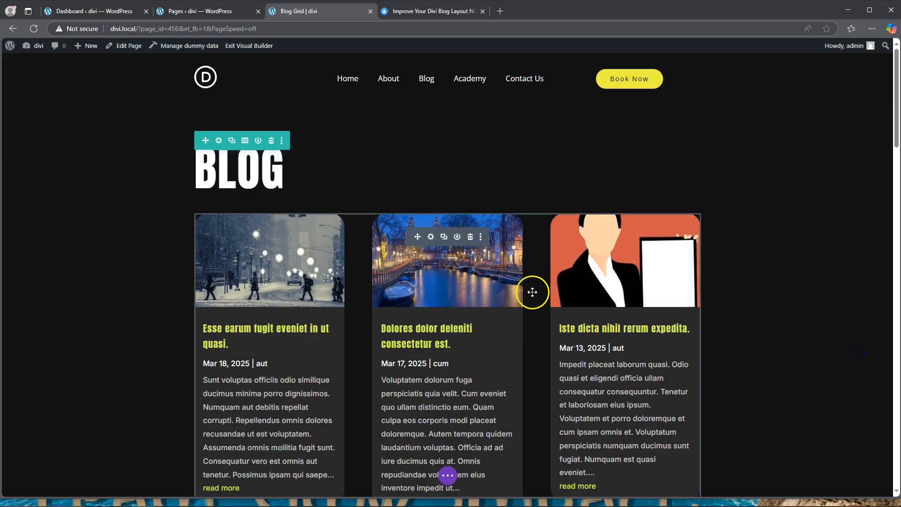
scroll(527, 283, down, 5)
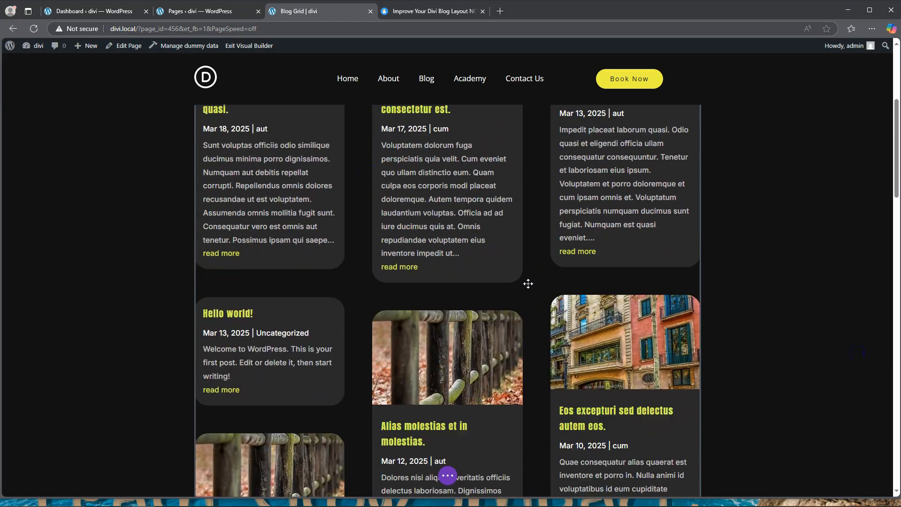
scroll(528, 283, down, 1)
scroll(528, 284, up, 6)
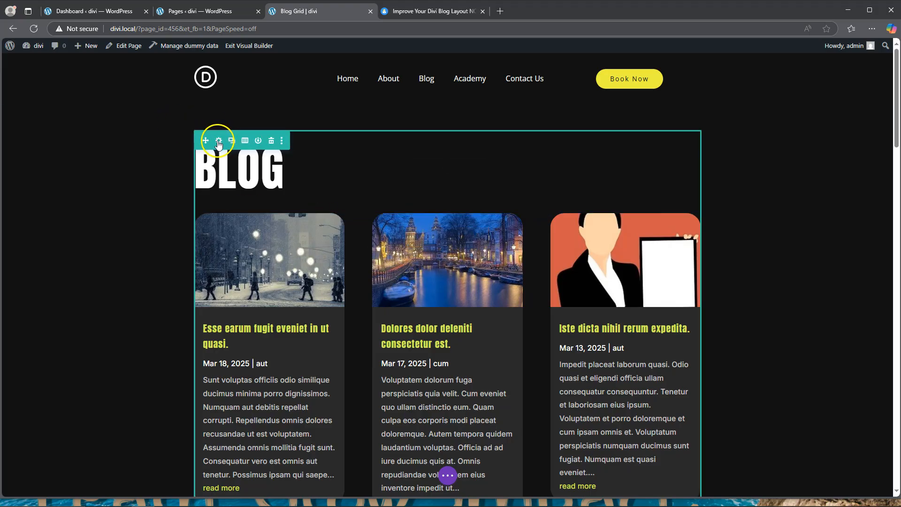
Turn Equalize Column Heights back off in the blog row's sizing settings and save
click(219, 141)
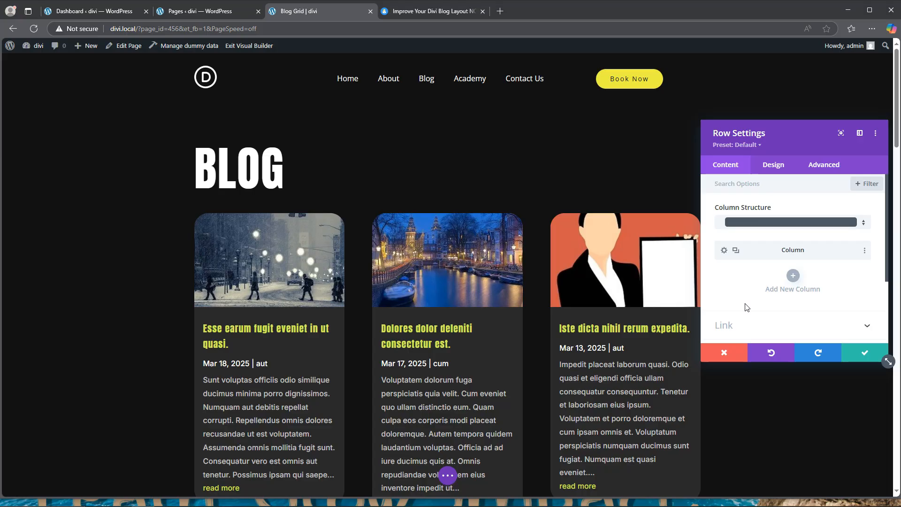
click(772, 165)
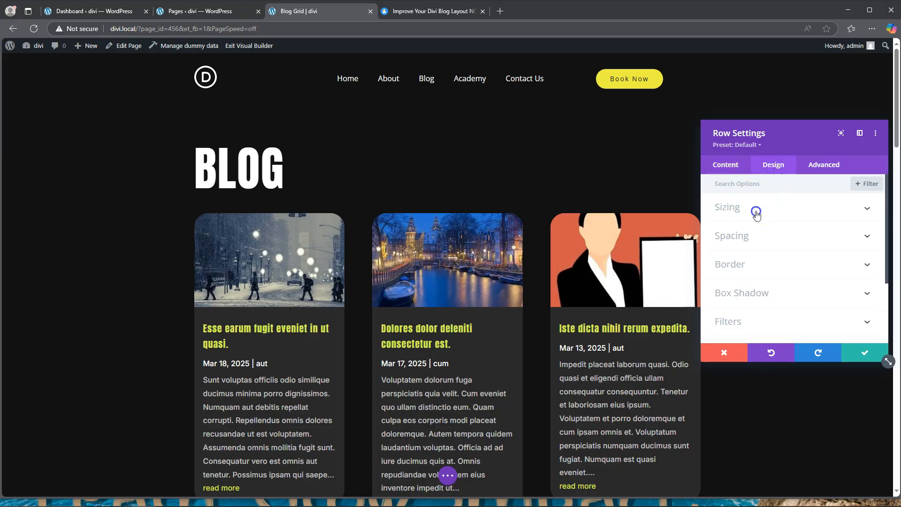
click(756, 212)
click(736, 277)
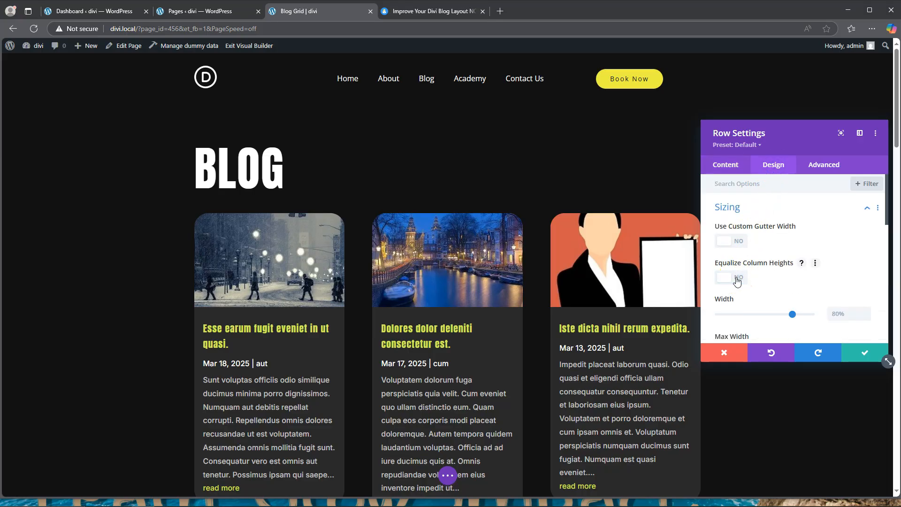
click(863, 355)
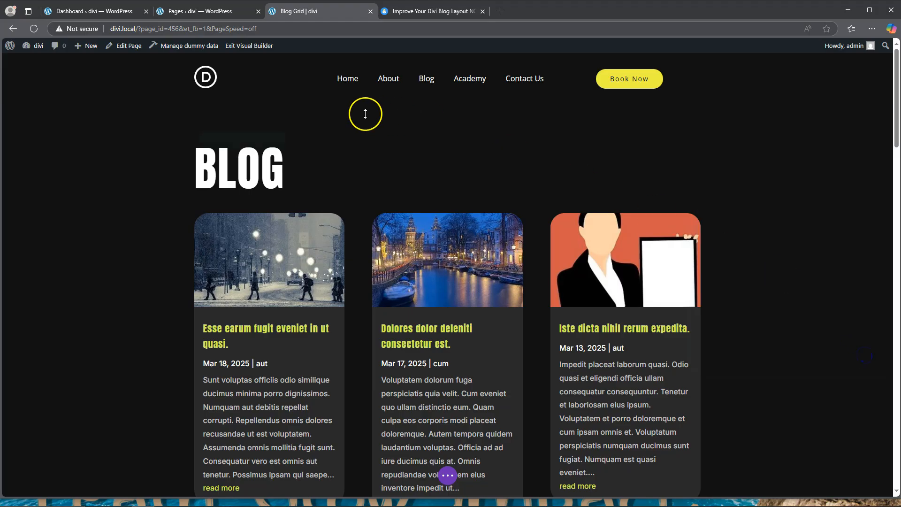
Set the blog module's Excerpt Length to 180 and review the post cards in the grid
scroll(458, 294, down, 1)
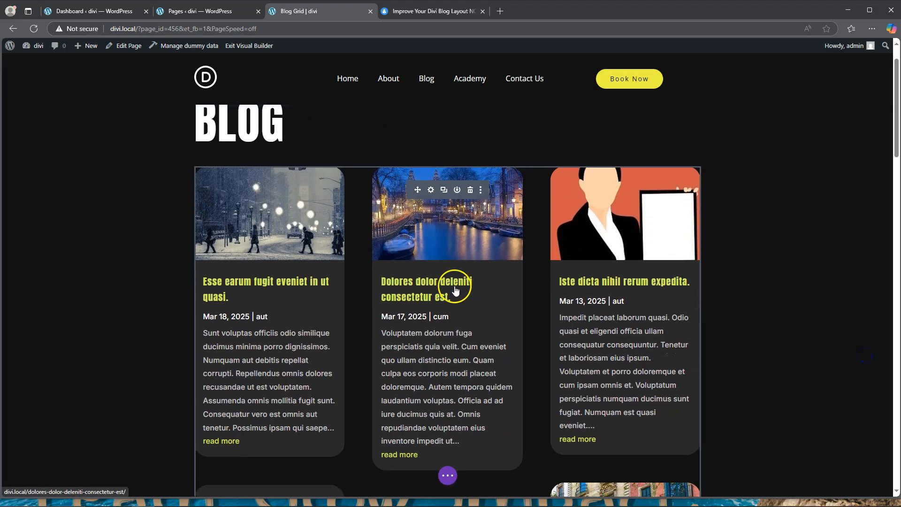
click(430, 191)
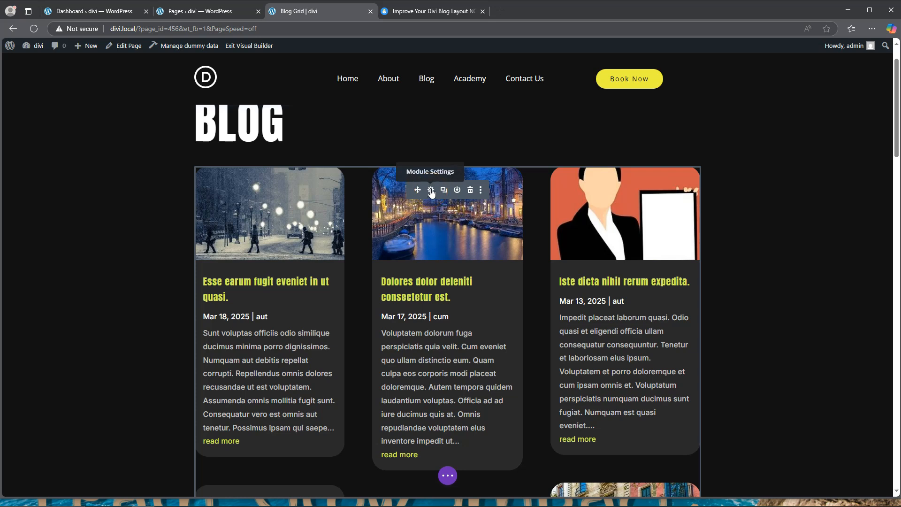
click(744, 277)
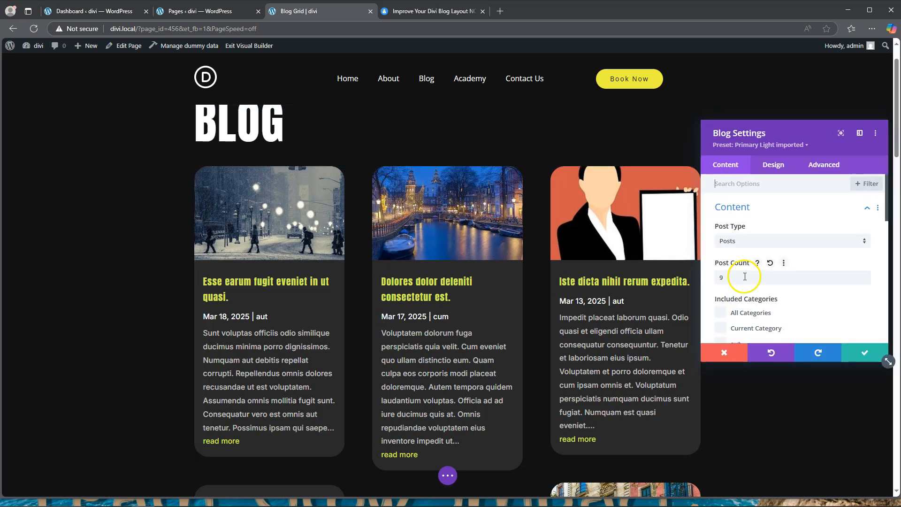
scroll(765, 289, down, 2)
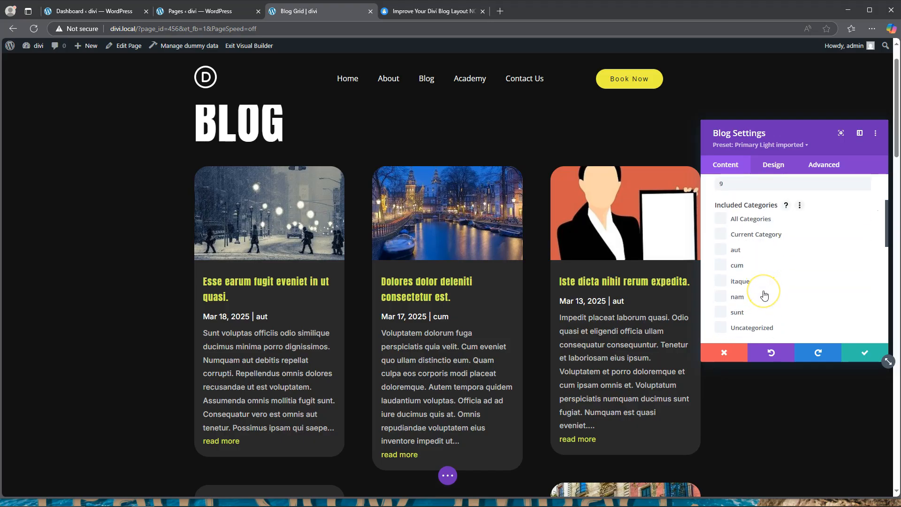
scroll(758, 278, down, 4)
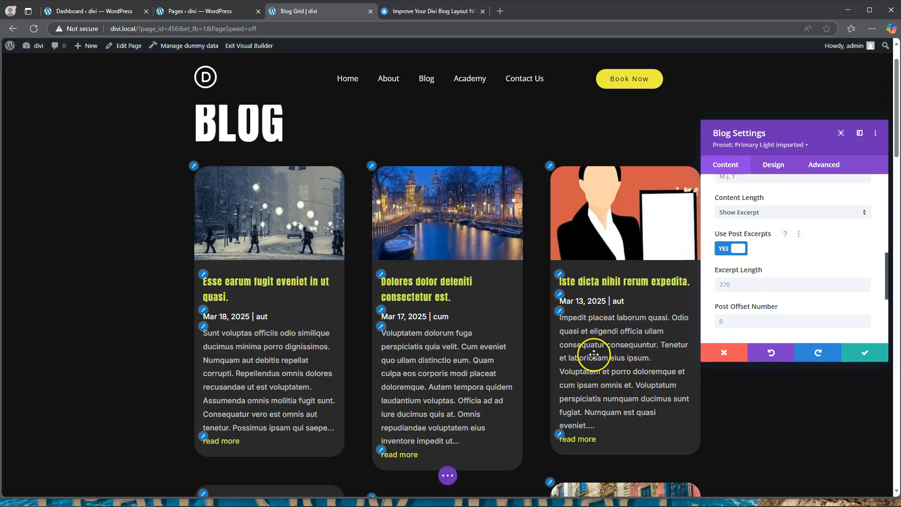
click(730, 284)
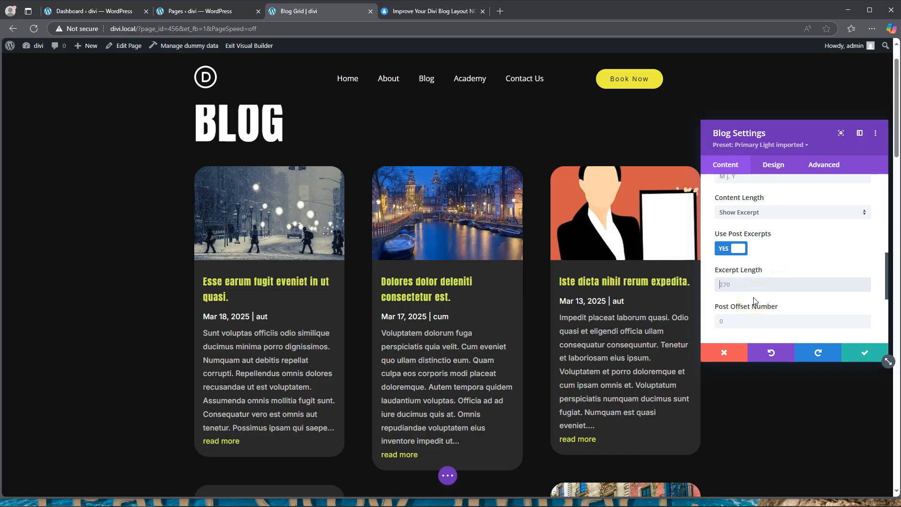
text(180)
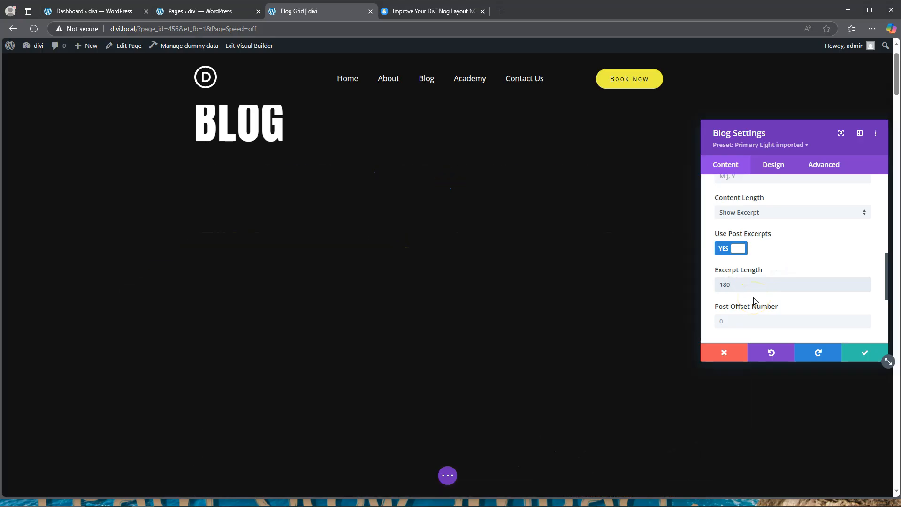
scroll(569, 292, down, 1)
scroll(570, 293, down, 2)
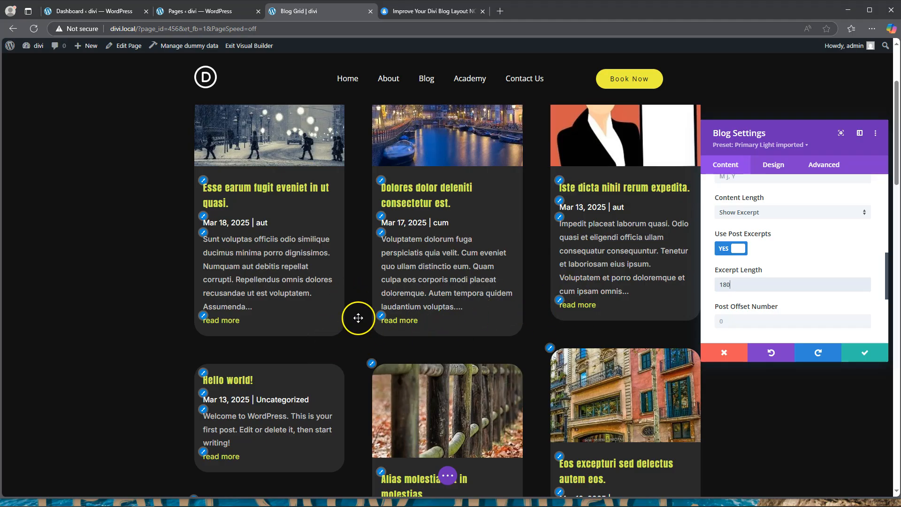
scroll(371, 347, down, 3)
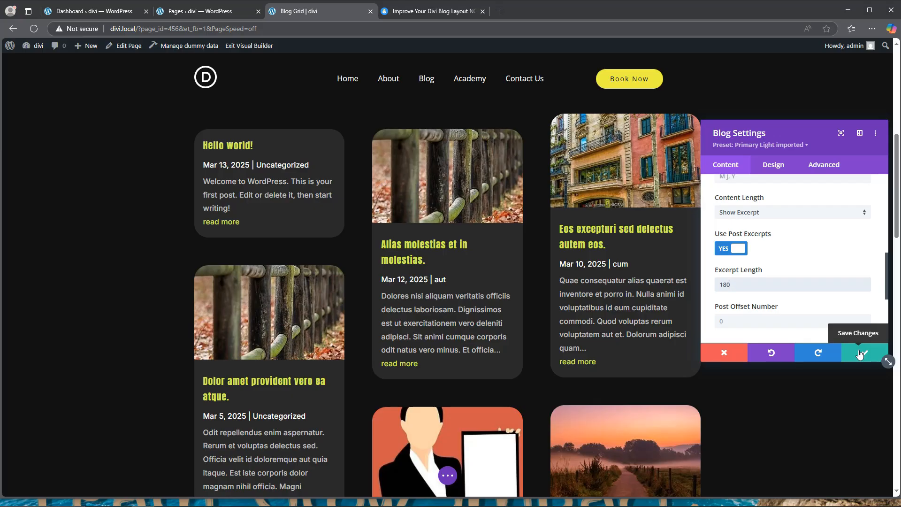
scroll(484, 328, up, 3)
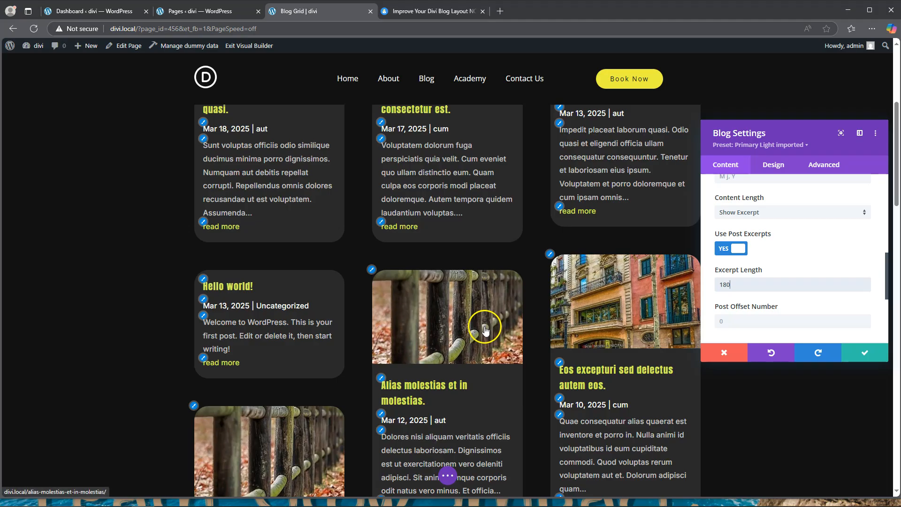
scroll(485, 328, up, 3)
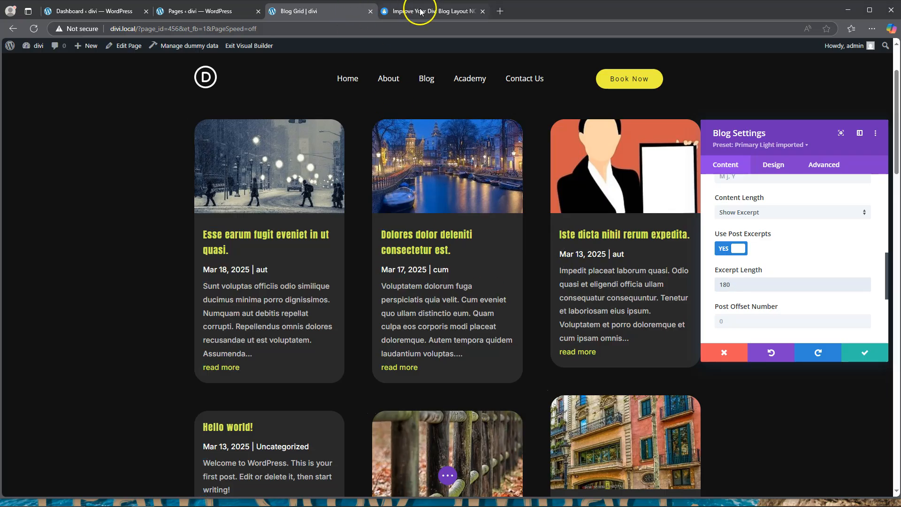
Copy the class name .dd-blog-equal-height from the CSS Class section of the DiviDuck tutorial article
mouse_move(429, 13)
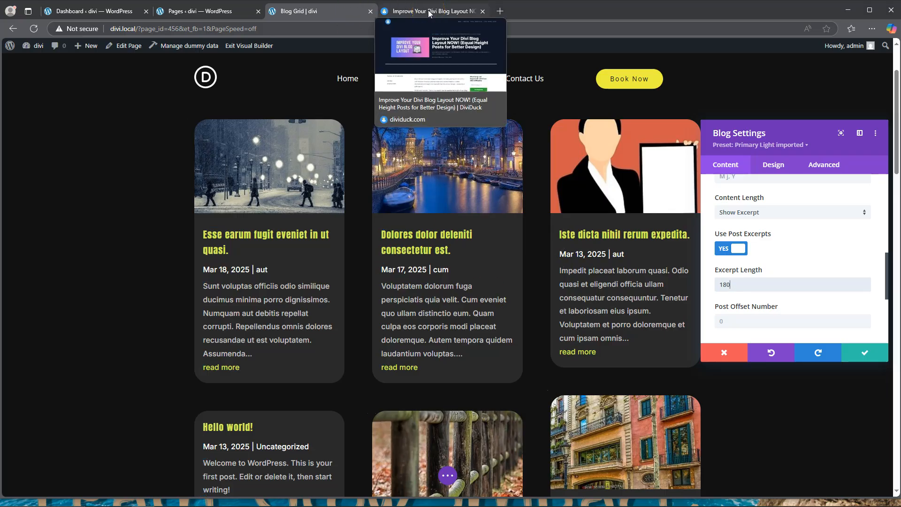
click(429, 12)
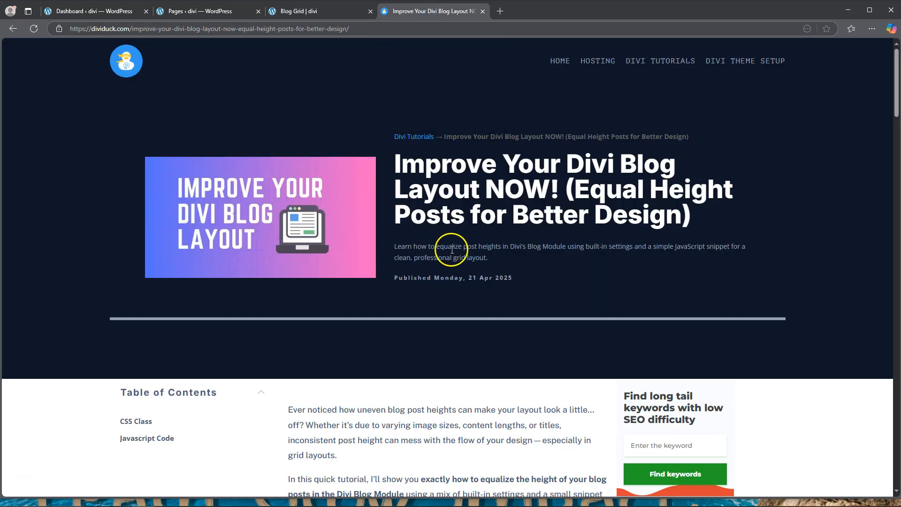
scroll(452, 250, down, 7)
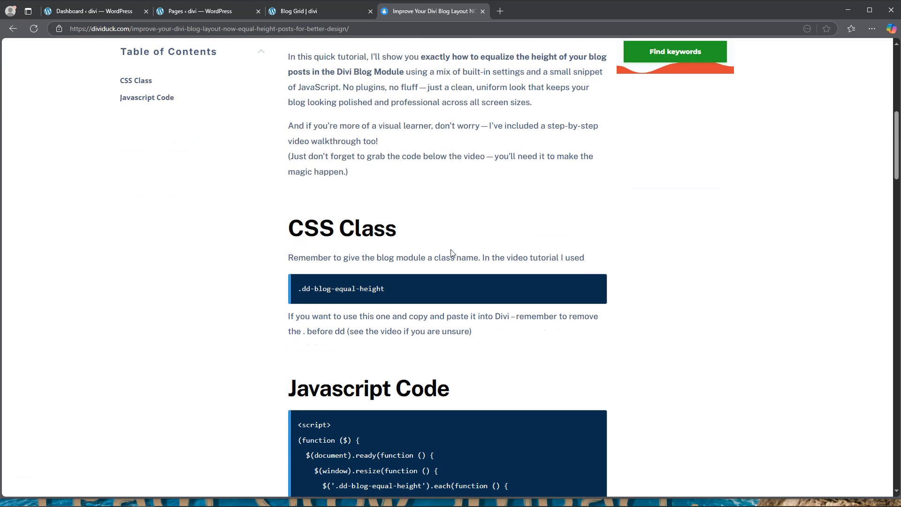
scroll(450, 251, down, 1)
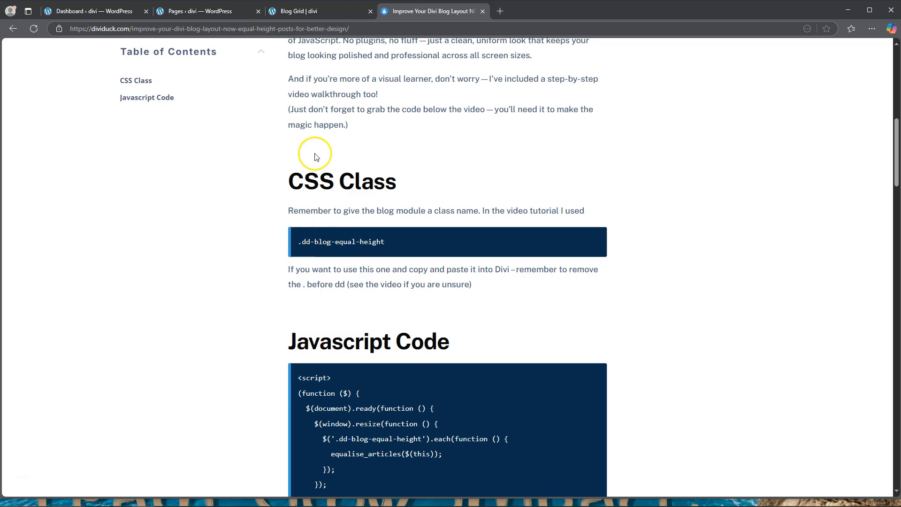
scroll(322, 154, up, 6)
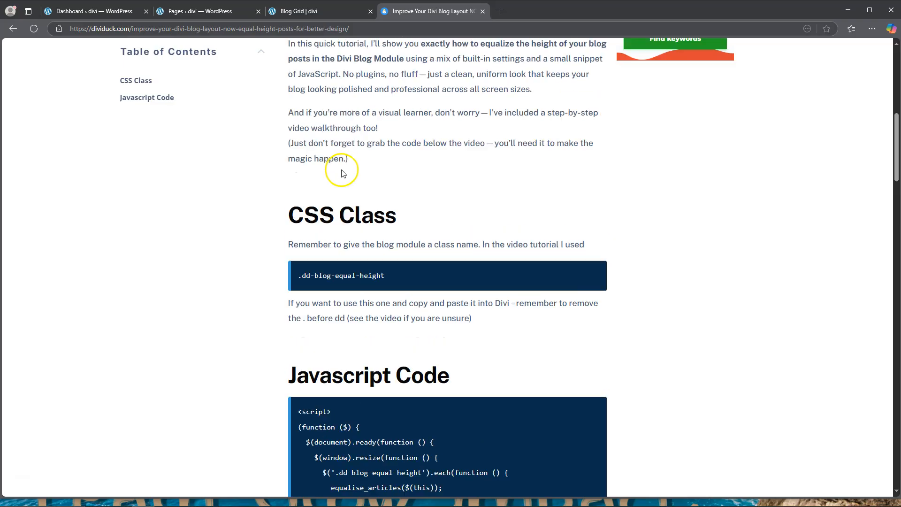
scroll(344, 170, down, 4)
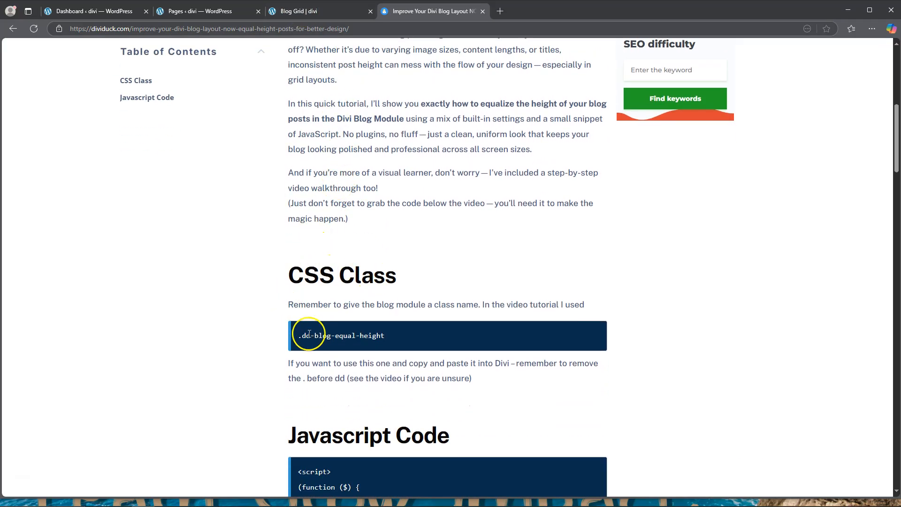
drag(301, 335, 368, 335)
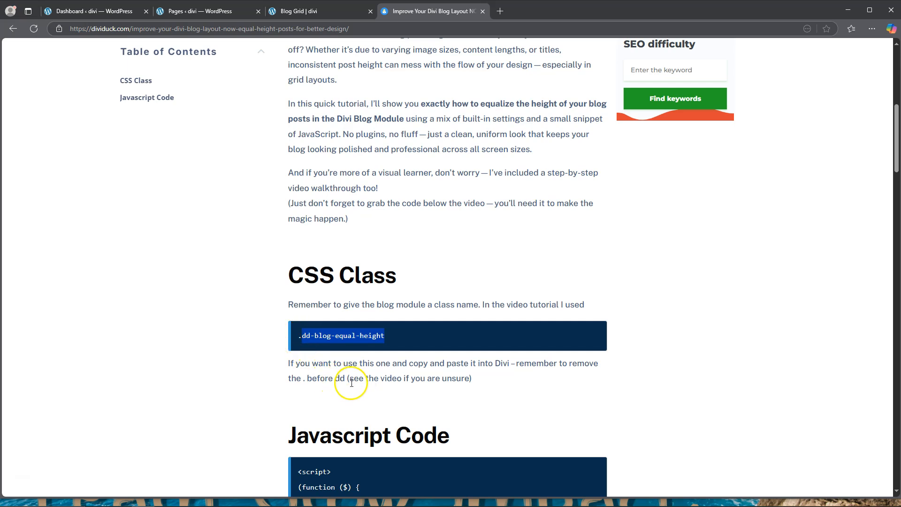
drag(386, 334, 297, 341)
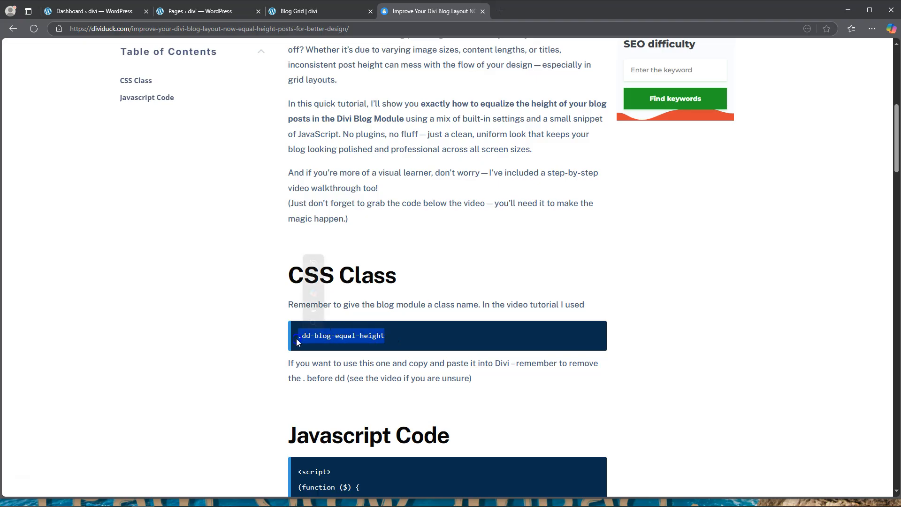
key(ctrl+c)
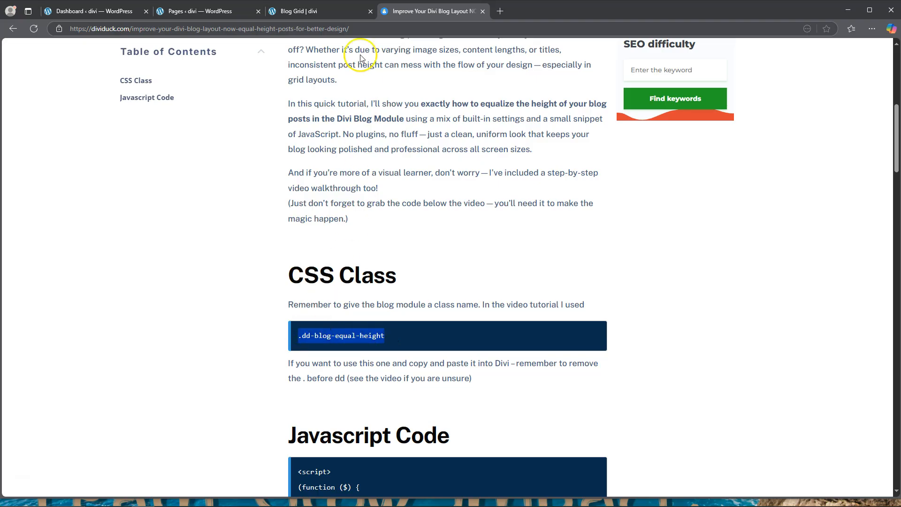
Give the blog module the CSS class dd-blog-equal-height without the leading dot, then save the module and the page draft
click(299, 11)
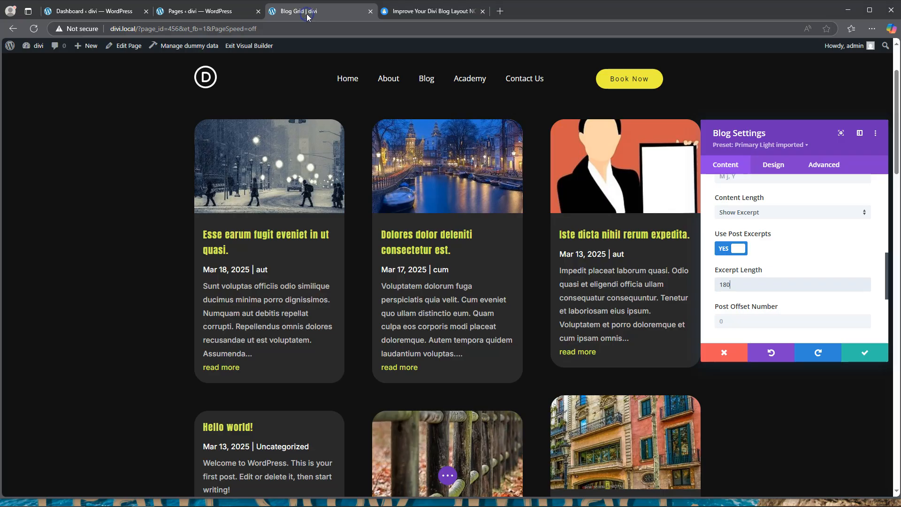
click(822, 164)
click(765, 211)
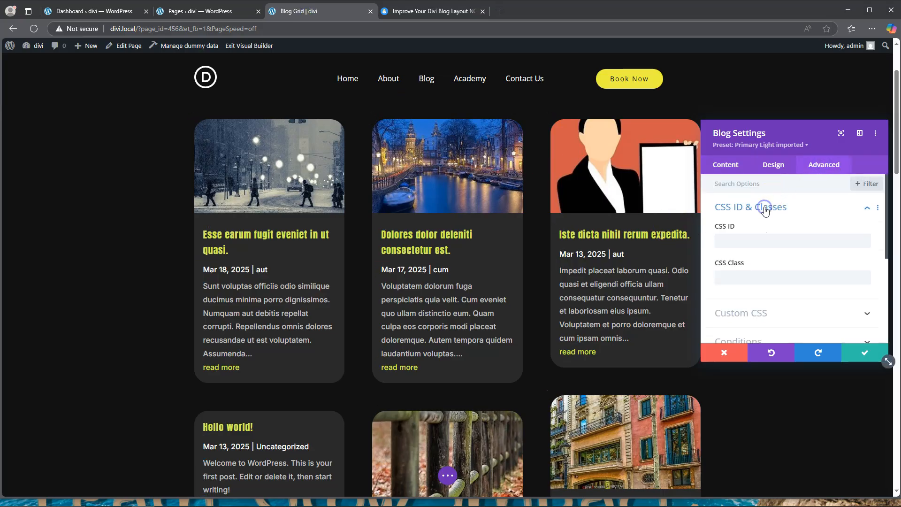
click(733, 278)
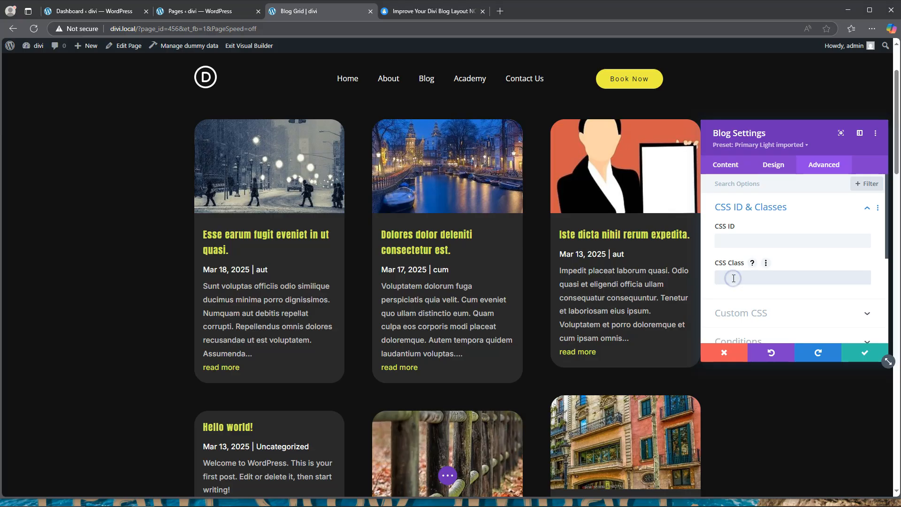
click(723, 279)
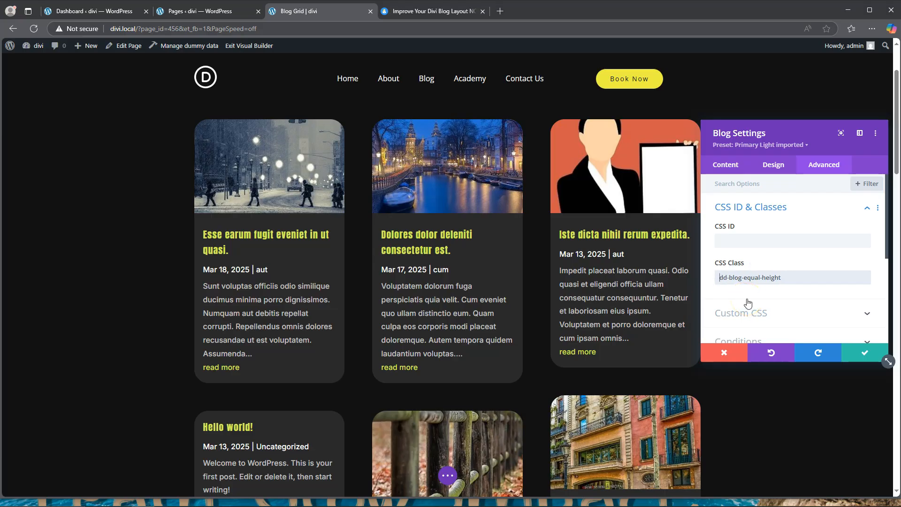
click(862, 353)
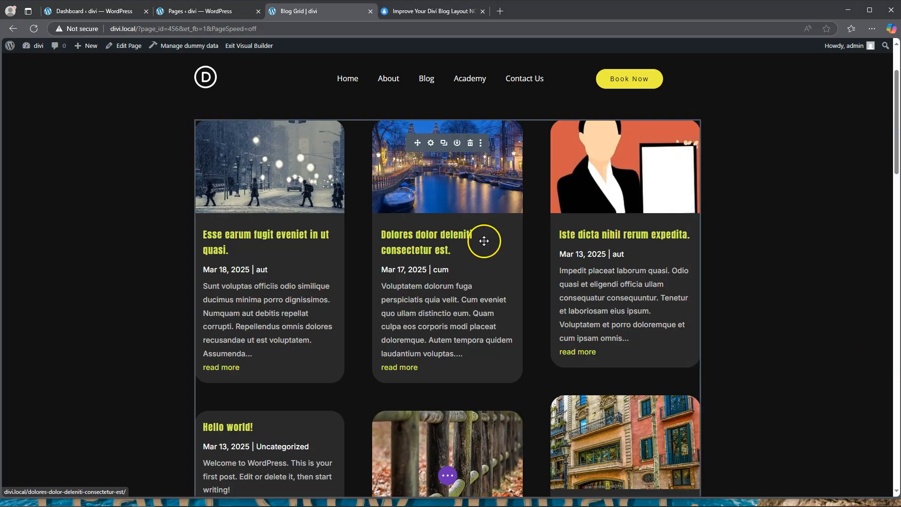
click(447, 475)
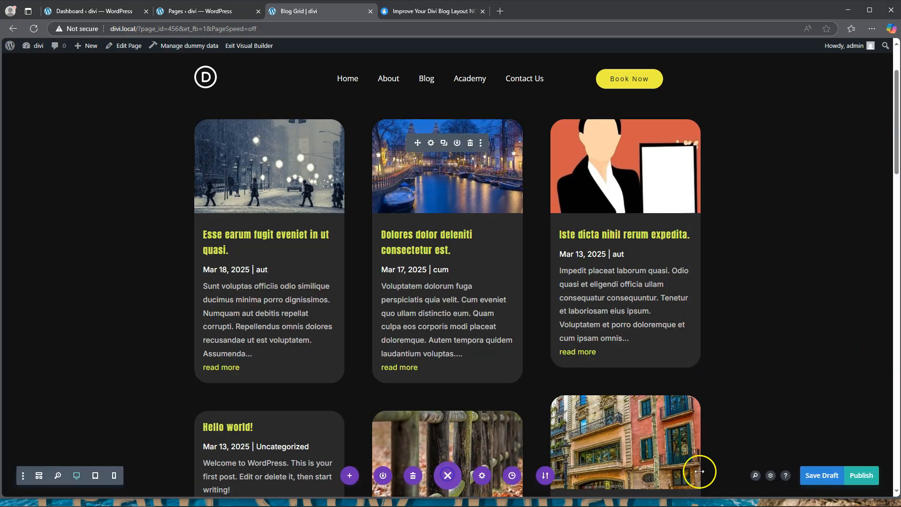
click(815, 475)
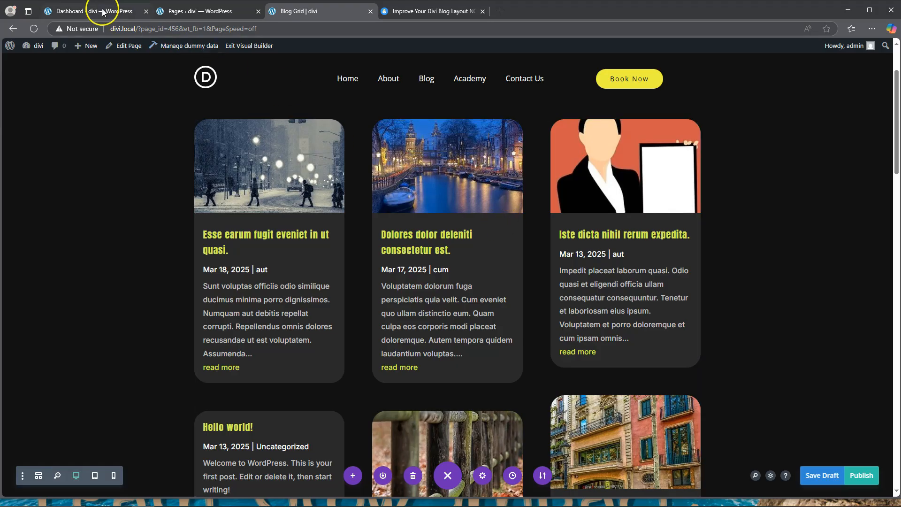
Copy the whole JavaScript snippet, including its script tags, from the Javascript Code section of the DiviDuck article
click(85, 12)
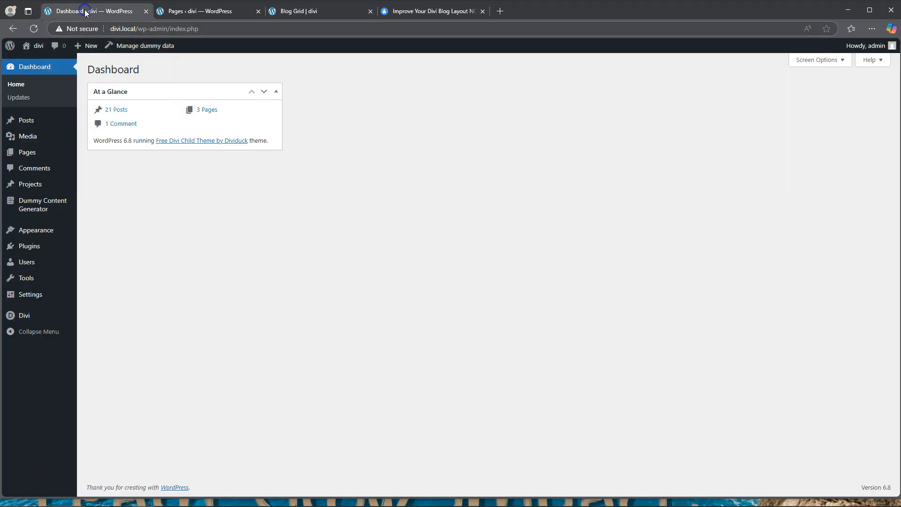
click(435, 13)
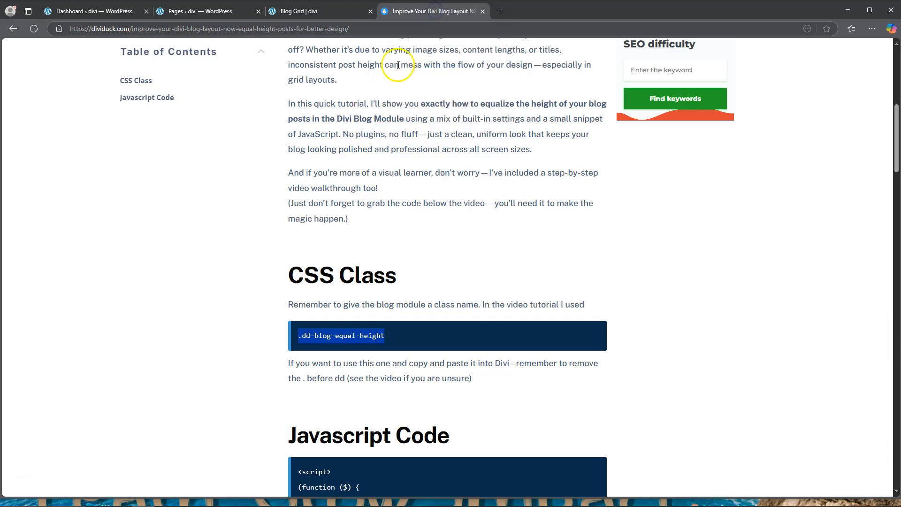
scroll(390, 242, down, 4)
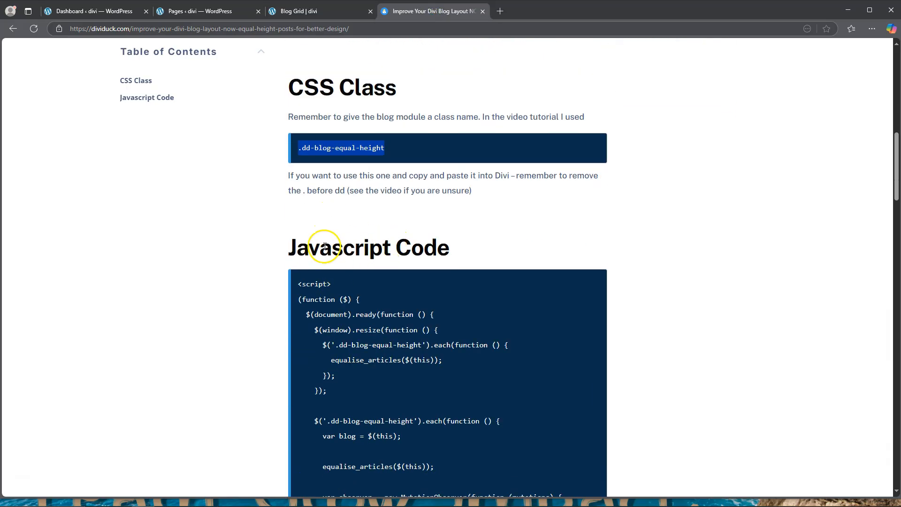
drag(299, 282, 383, 388)
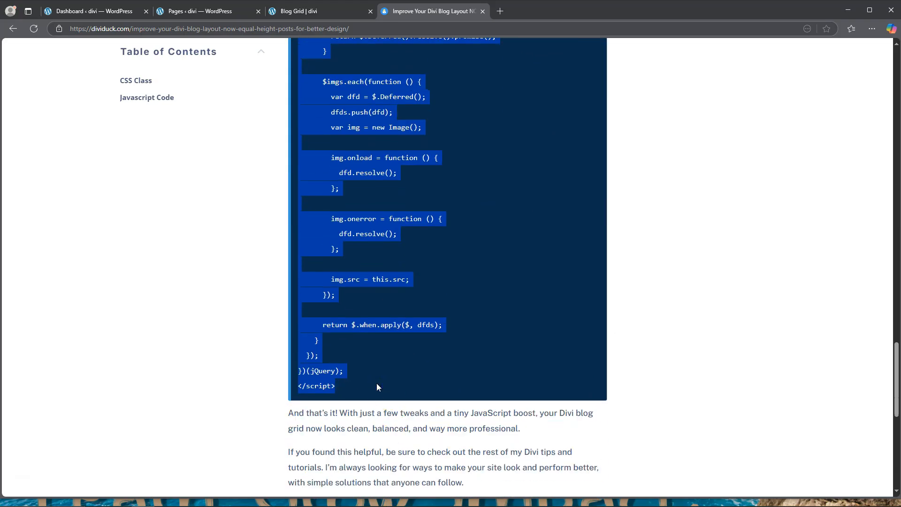
Paste the script into the blog's head code in the Integration section of Divi Theme Options and save the changes
click(79, 6)
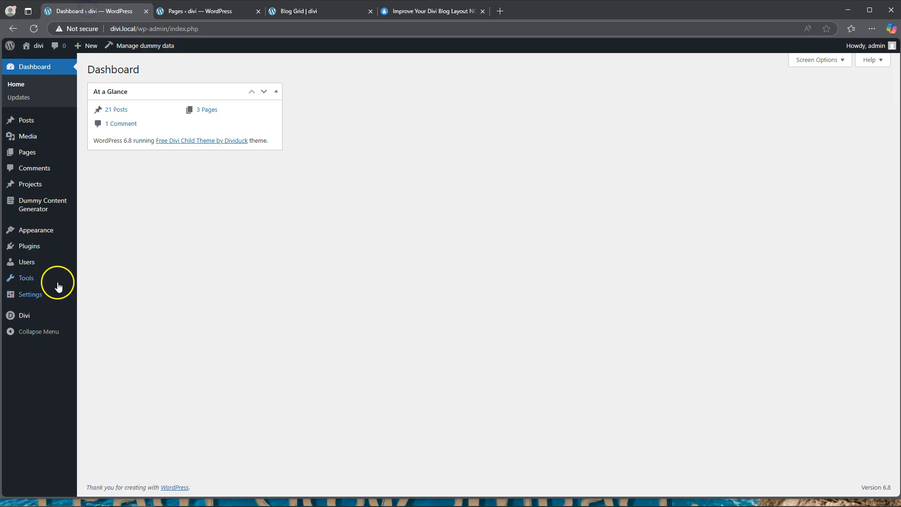
mouse_move(32, 316)
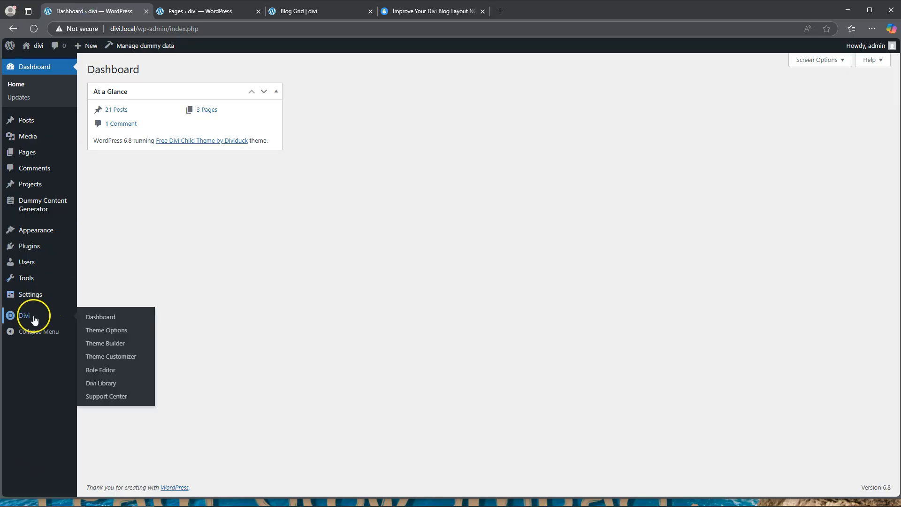
click(112, 331)
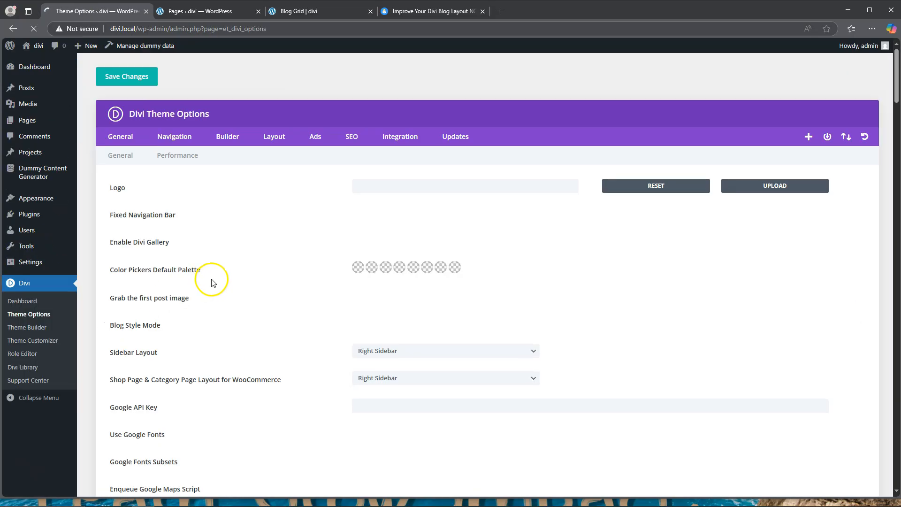
click(399, 141)
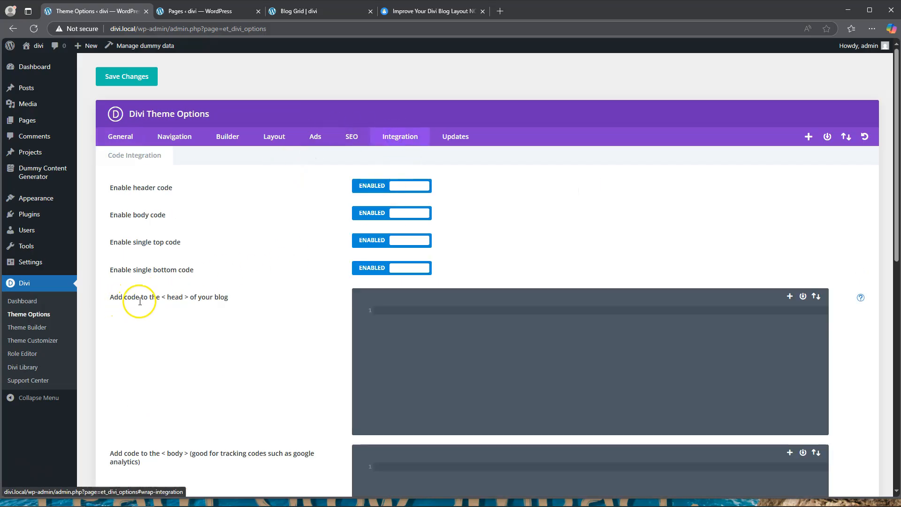
click(381, 313)
key(ctrl+v)
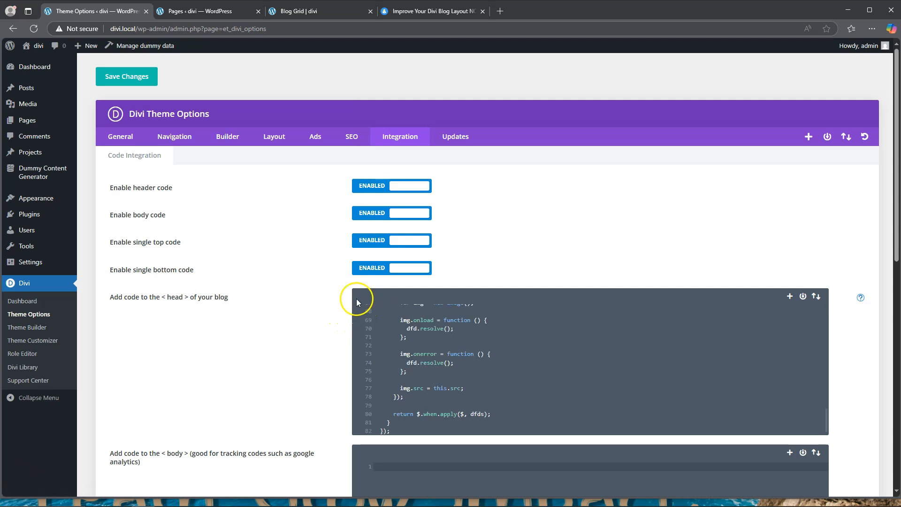
click(134, 80)
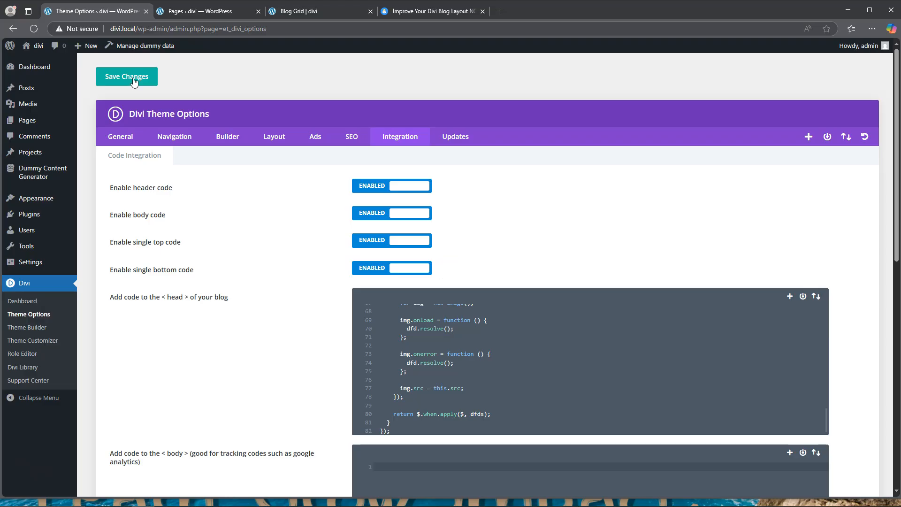
Exit the Visual Builder on the Blog Grid page and compare the post card heights across all rows
click(324, 15)
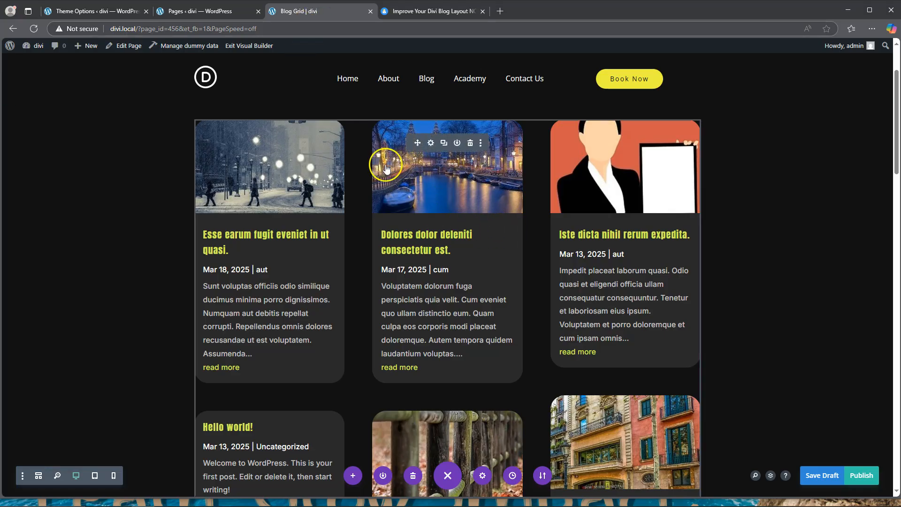
click(249, 46)
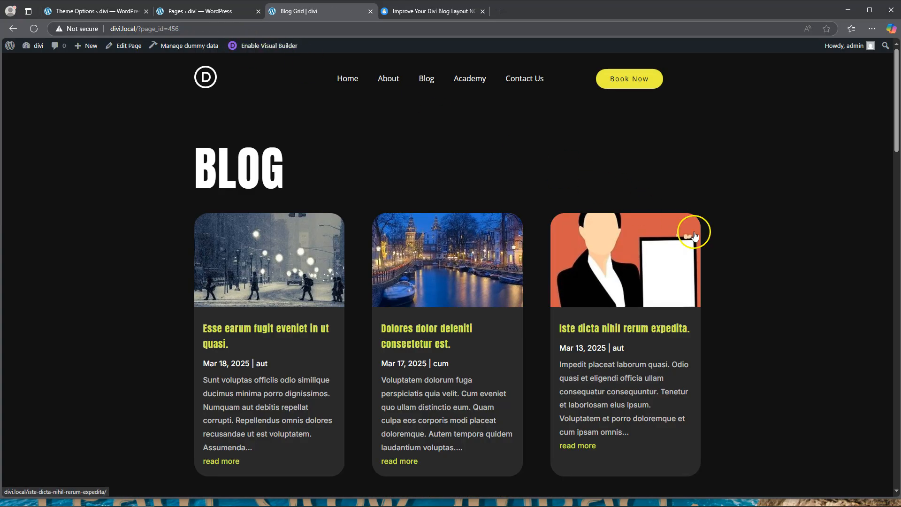
scroll(743, 230, down, 3)
scroll(743, 230, down, 4)
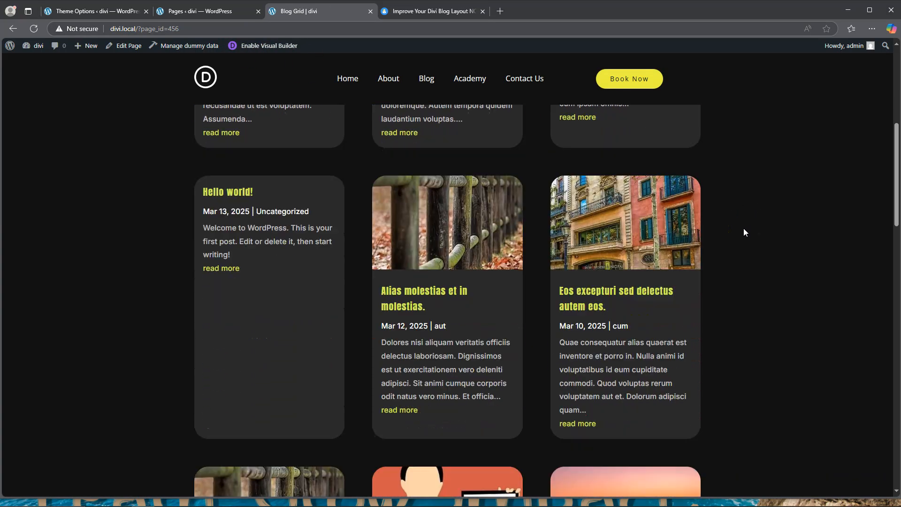
scroll(743, 229, down, 4)
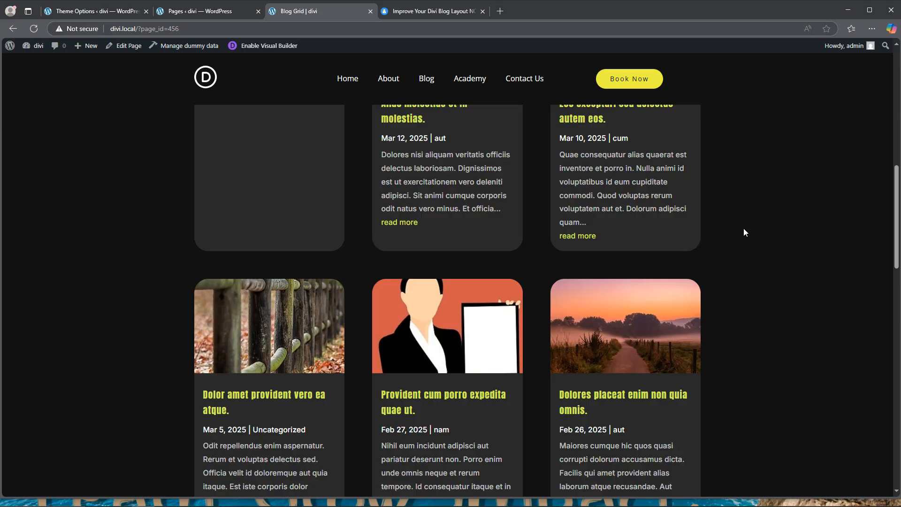
scroll(577, 283, down, 3)
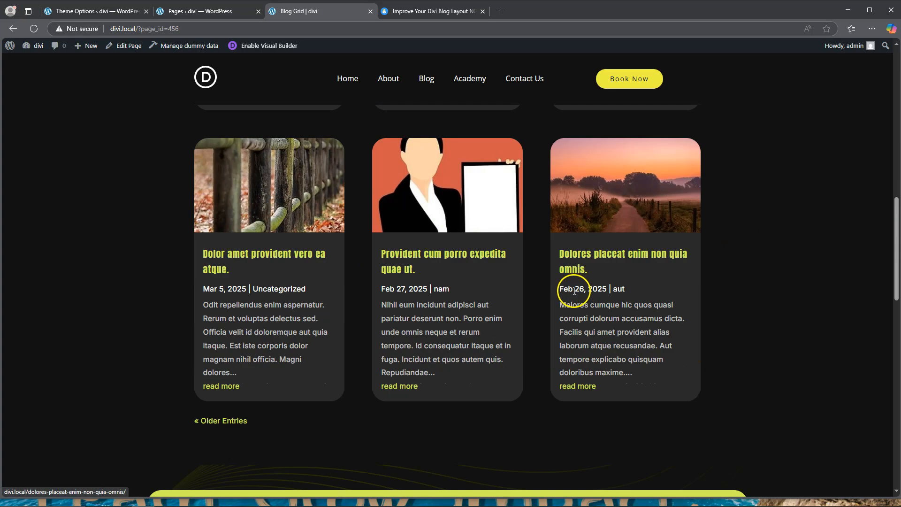
scroll(515, 302, up, 7)
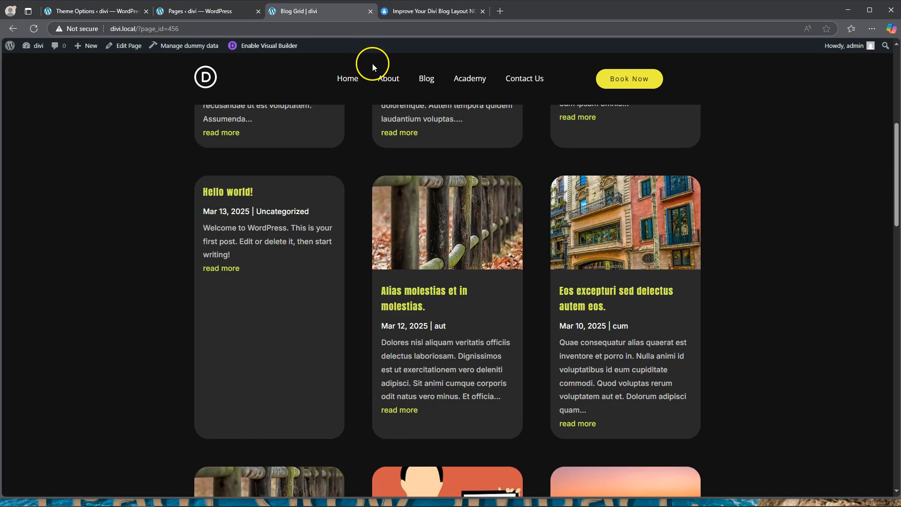
scroll(409, 216, up, 7)
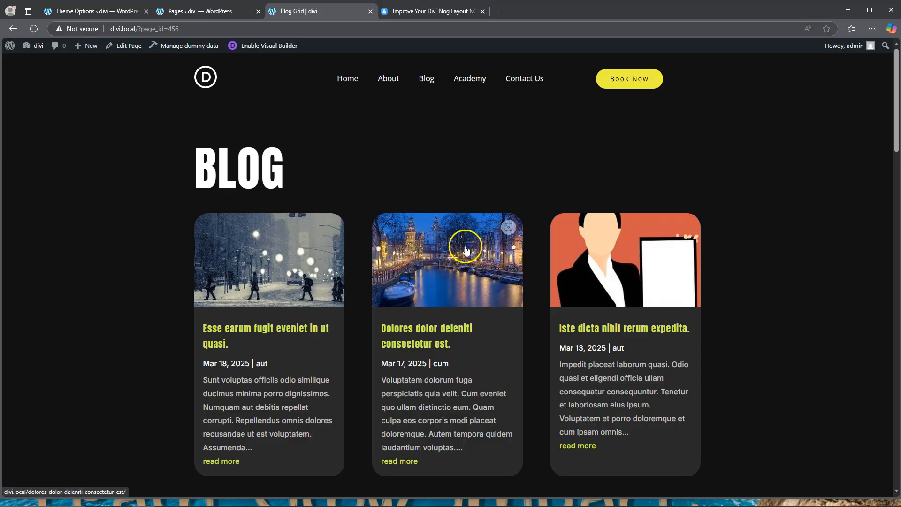
Open the blog module's settings in the Visual Builder and review its excerpt options and CSS class
click(270, 47)
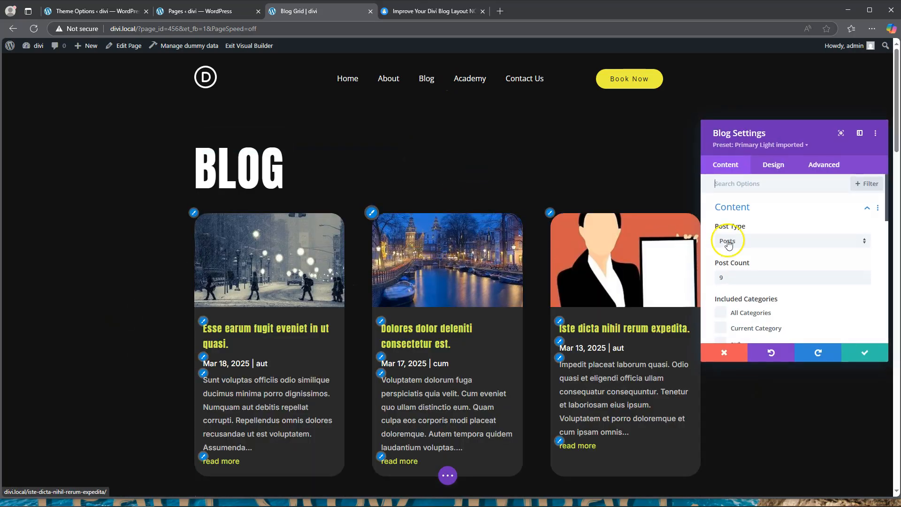
scroll(770, 235, down, 6)
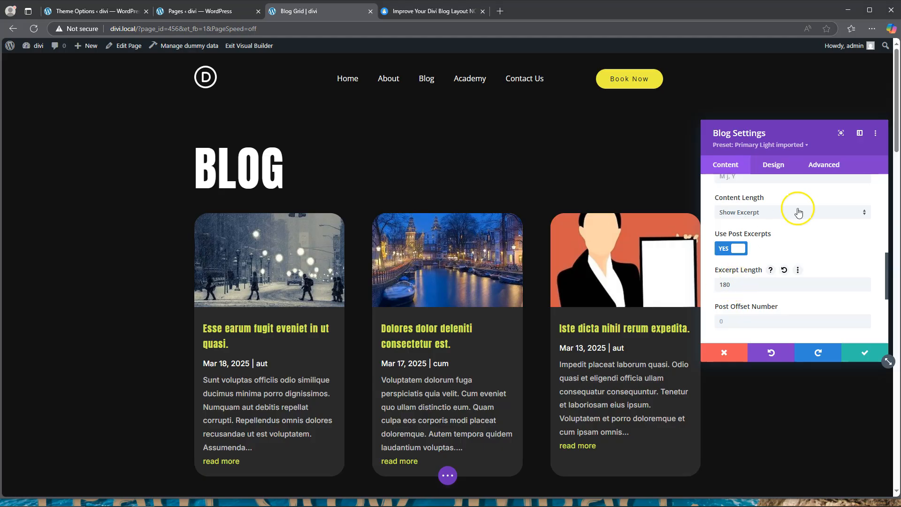
click(822, 169)
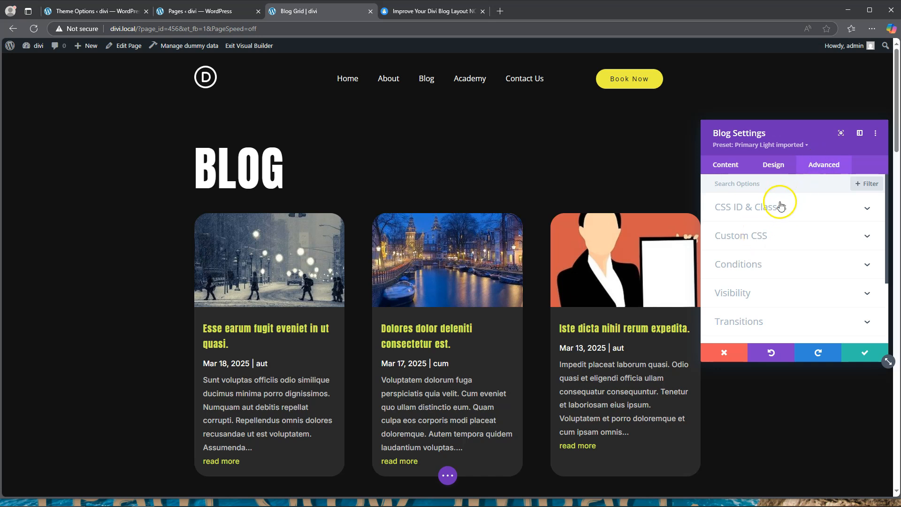
click(780, 205)
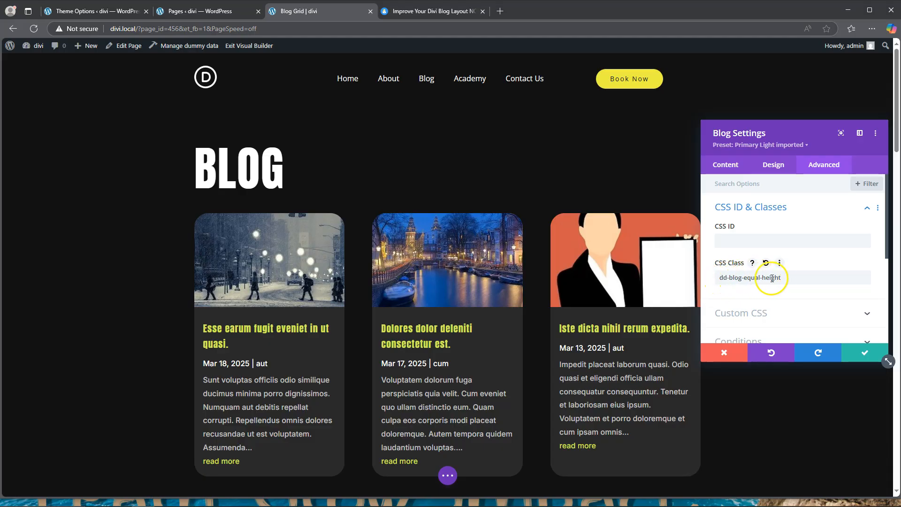
Check the module's CSS class against the one in the DiviDuck article's CSS Class section and save the blog settings
click(441, 10)
scroll(432, 161, up, 20)
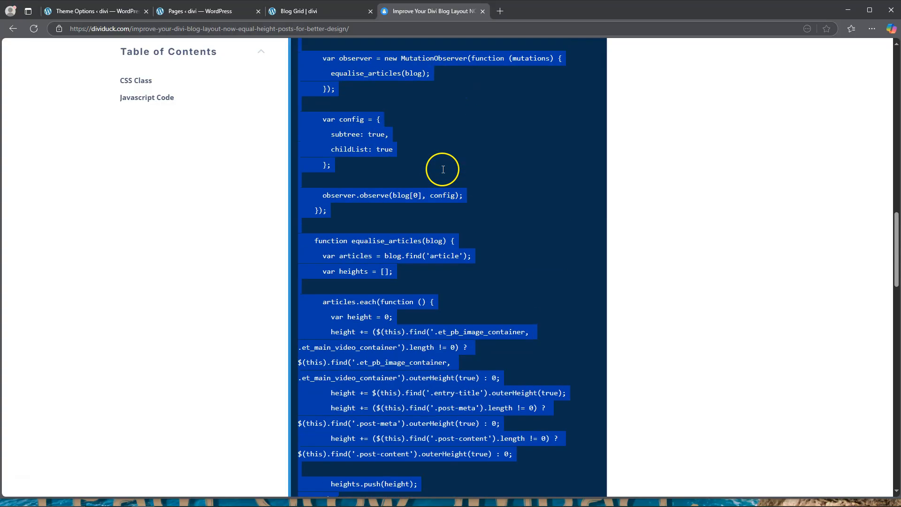
scroll(442, 173, up, 5)
scroll(442, 174, down, 3)
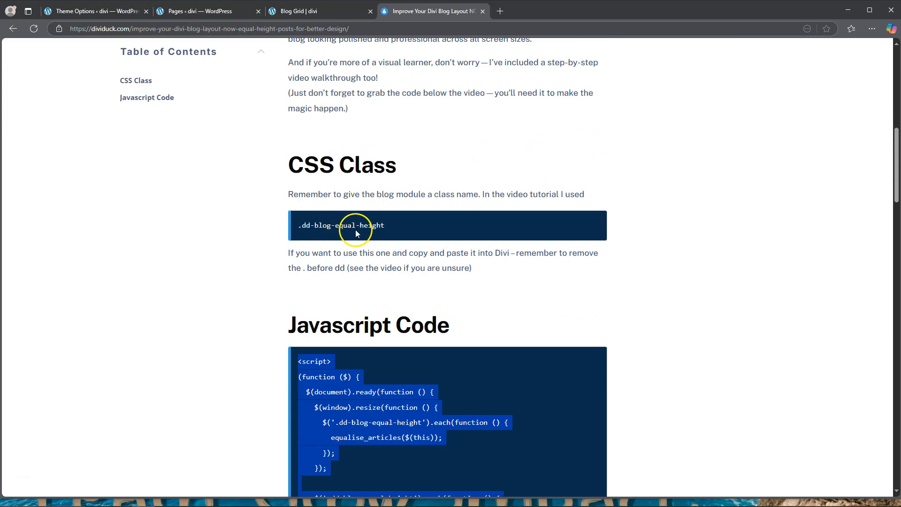
click(298, 11)
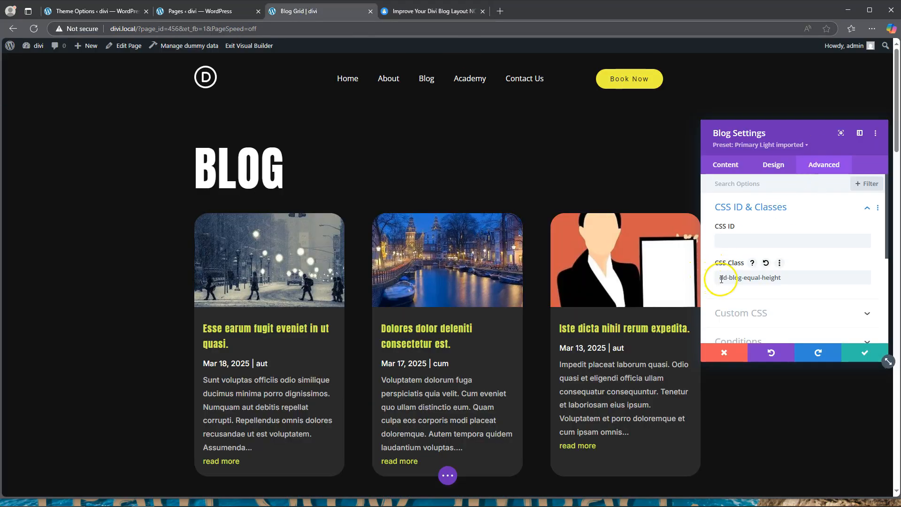
click(866, 356)
Review the article's JavaScript snippet and the matching head code in the Integration section of Divi Theme Options
click(432, 11)
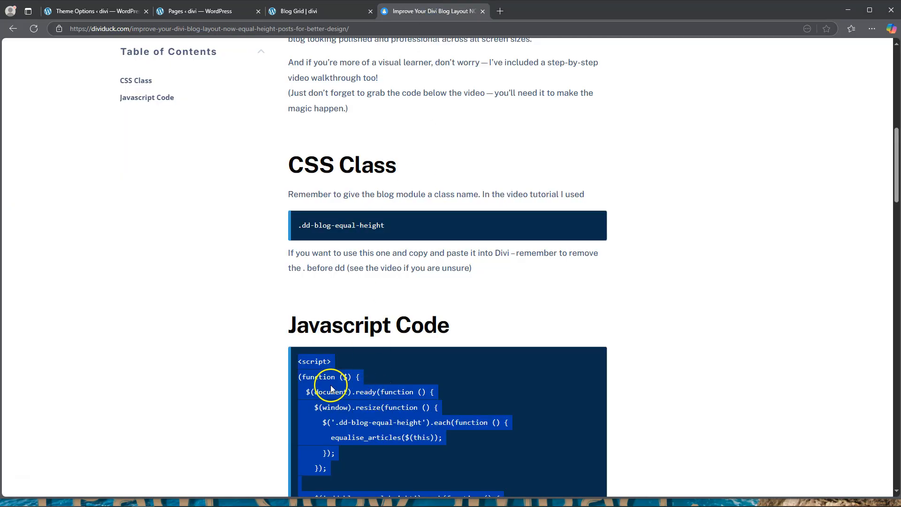
click(81, 11)
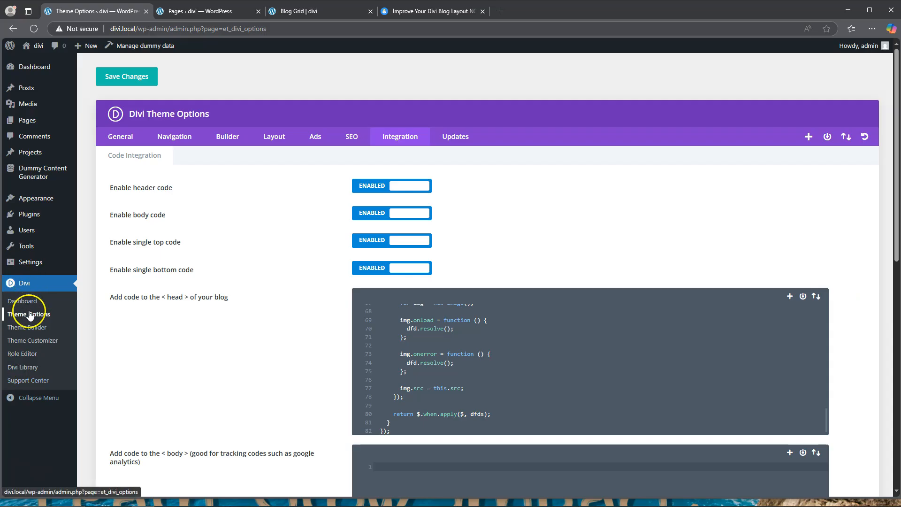
scroll(382, 380, up, 3)
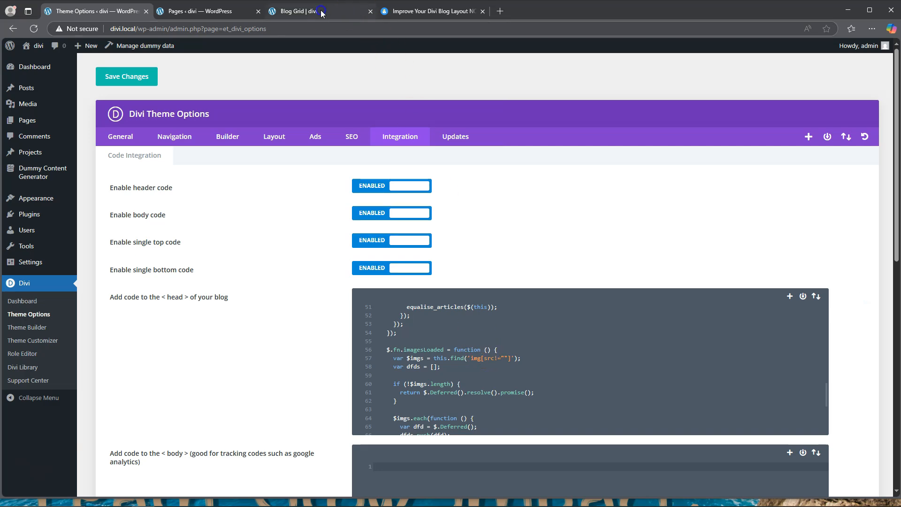
Return to the Blog Grid page and inspect the post card heights in the lower rows
click(347, 13)
scroll(448, 281, down, 2)
scroll(456, 285, down, 3)
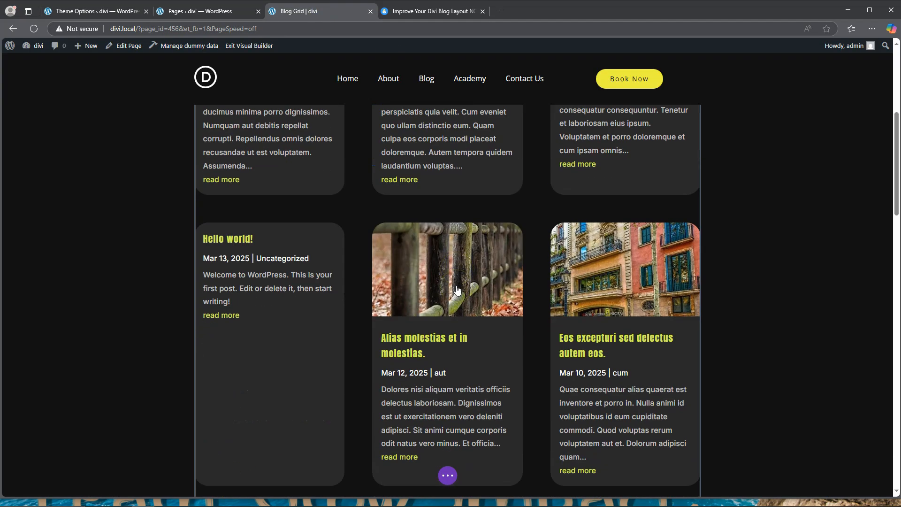
scroll(457, 290, down, 1)
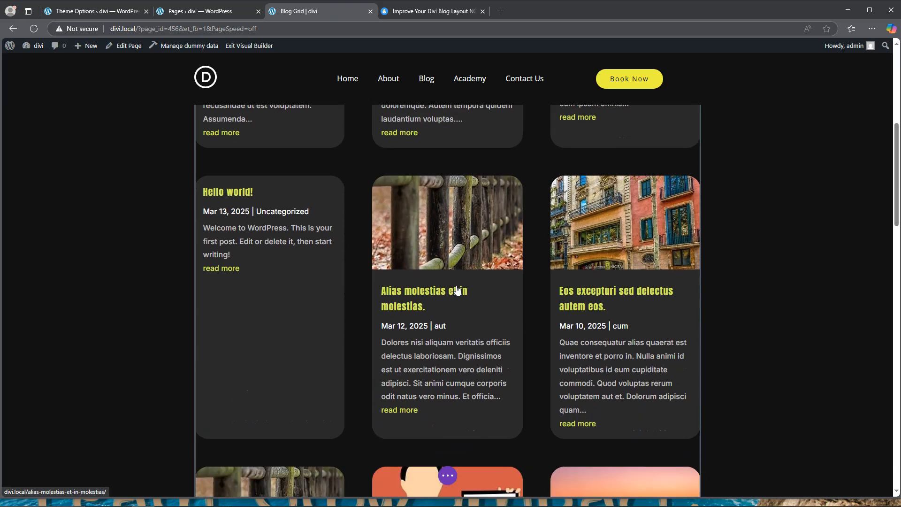